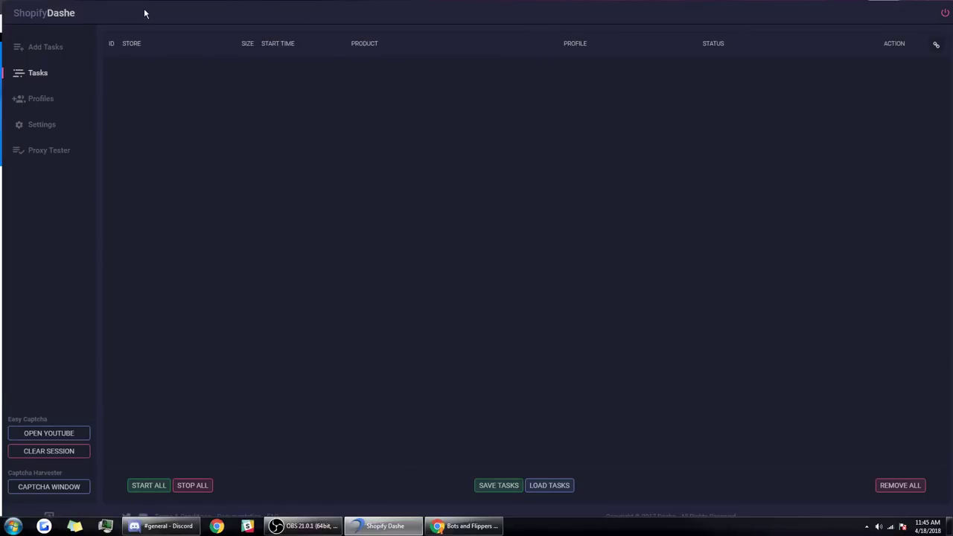
# Look over the task creation form with its monitor modes, the task list and the profile form
pyautogui.moveTo(145, 13); pyautogui.dragTo(143, 13)
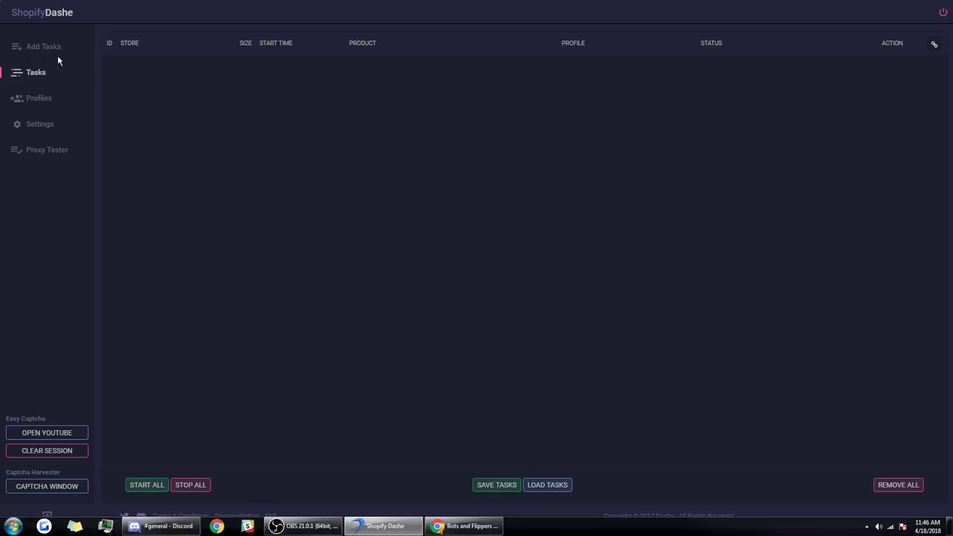
pyautogui.click(51, 53)
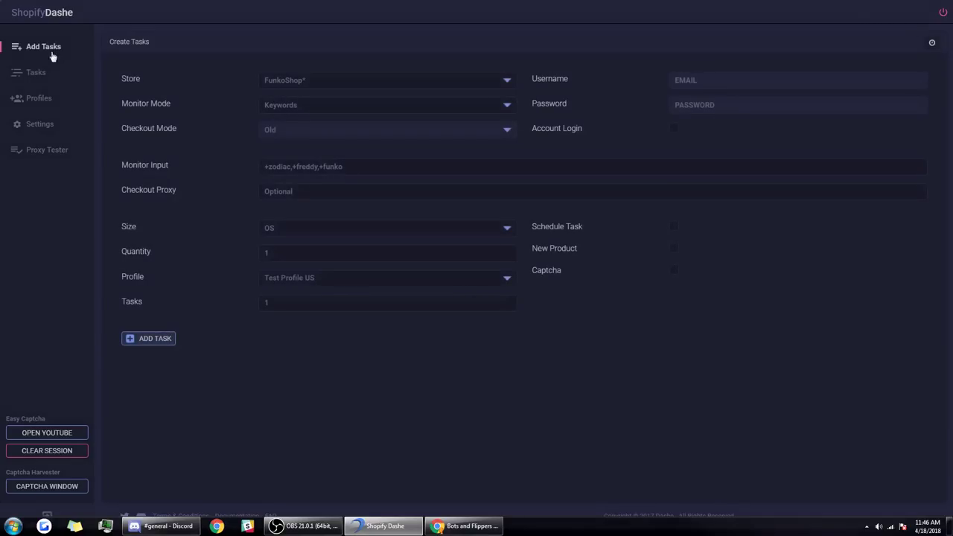
pyautogui.click(47, 77)
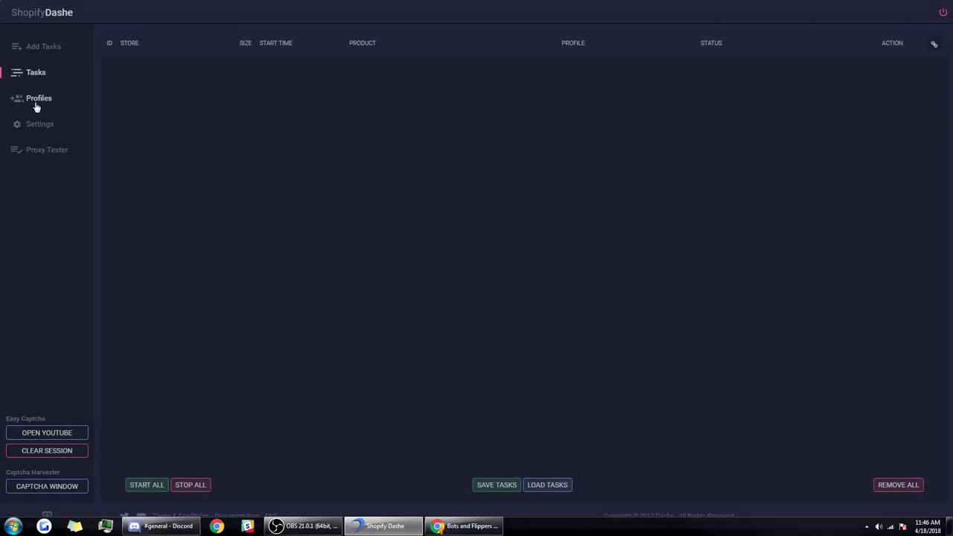
pyautogui.click(36, 103)
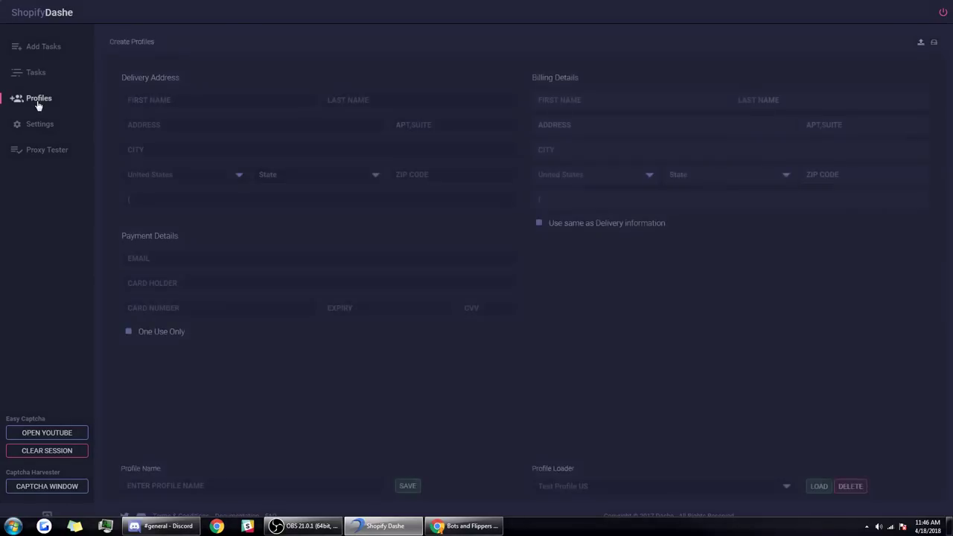
pyautogui.click(37, 54)
pyautogui.click(309, 108)
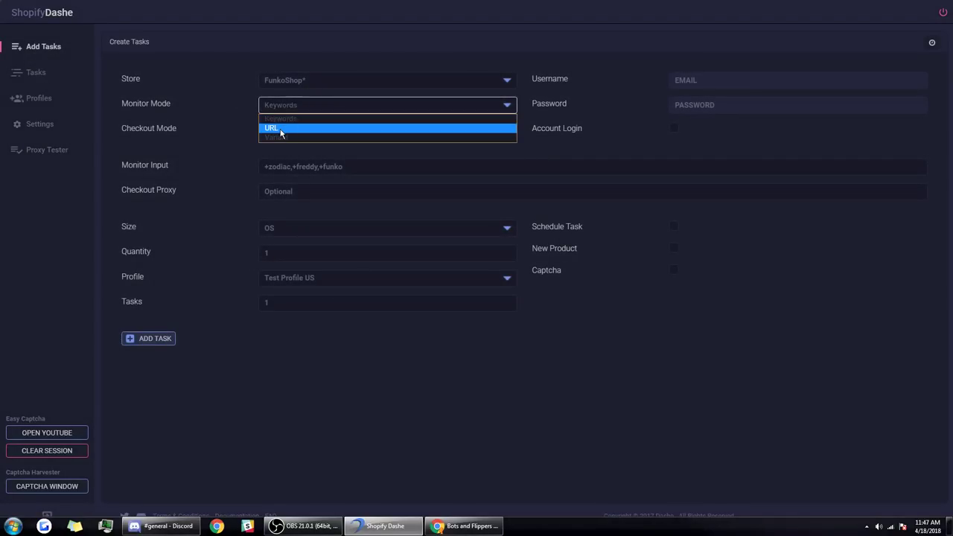
pyautogui.click(212, 119)
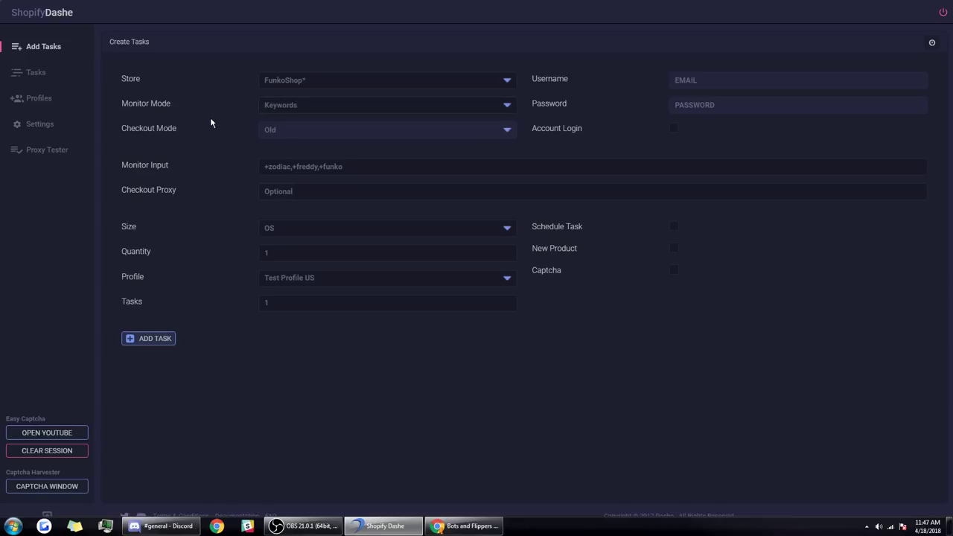
# Examine the delivery, payment and billing fields of the profile creation form
pyautogui.click(33, 74)
pyautogui.click(46, 99)
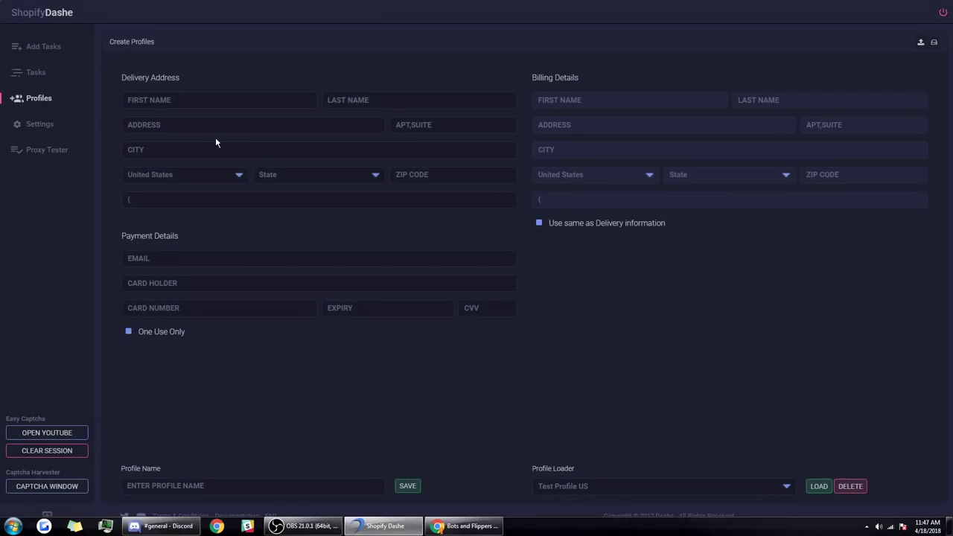
pyautogui.click(178, 262)
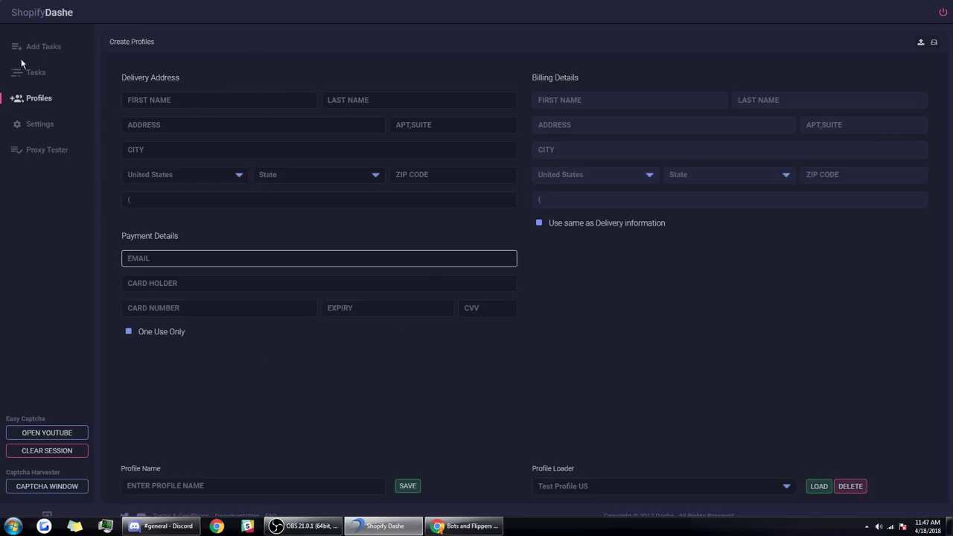
pyautogui.click(213, 100)
pyautogui.click(214, 101)
pyautogui.click(115, 237)
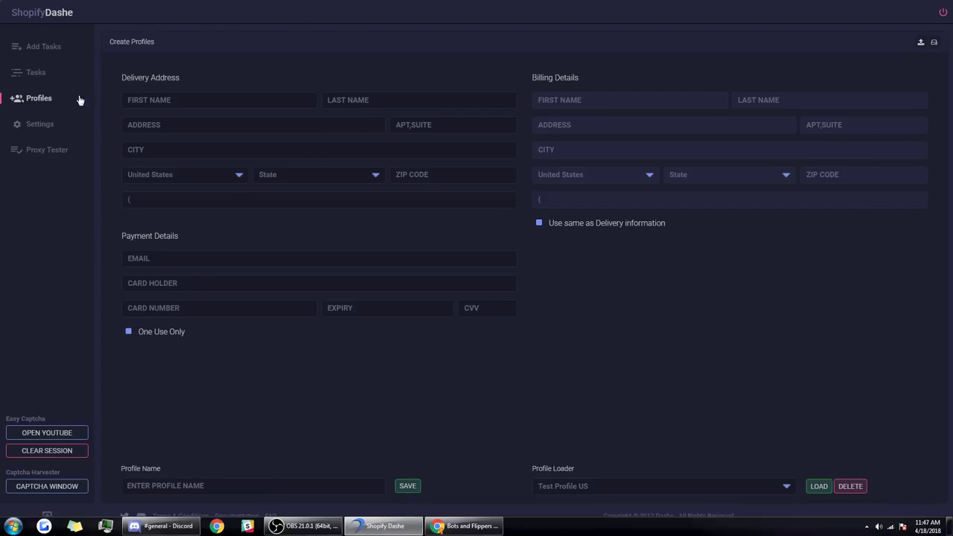
# Return to the task creation form and browse through the list of supported stores
pyautogui.click(46, 74)
pyautogui.click(44, 51)
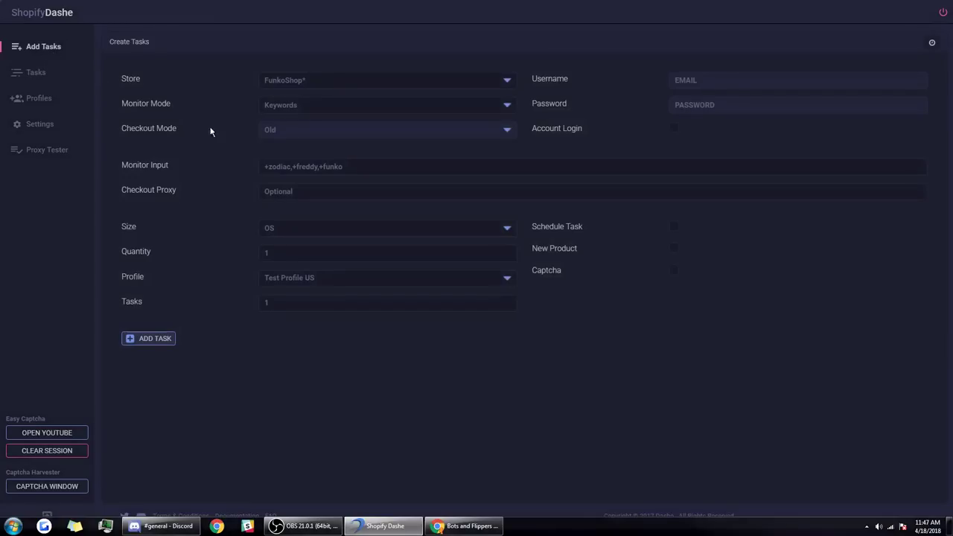
pyautogui.click(315, 80)
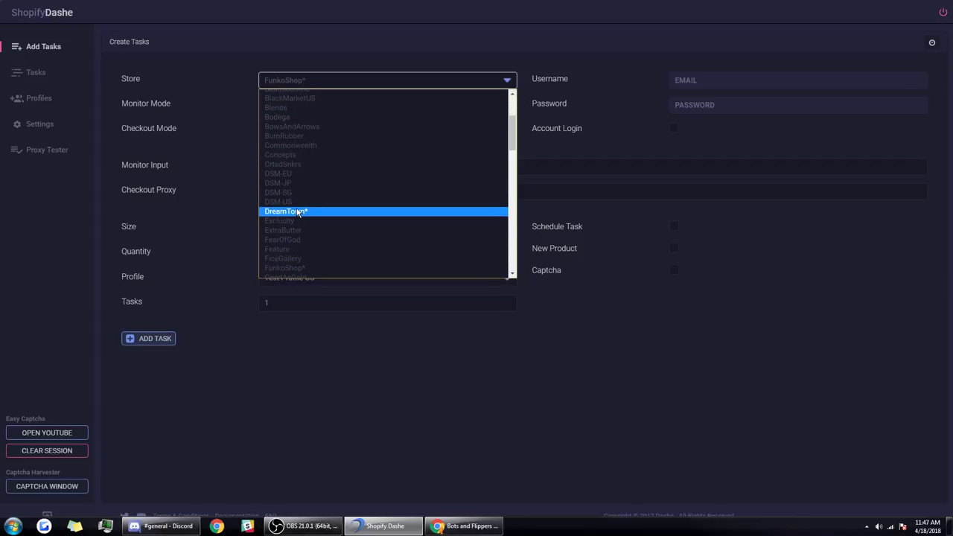
pyautogui.scroll(-3, 292, 201)
pyautogui.scroll(-10, 290, 221)
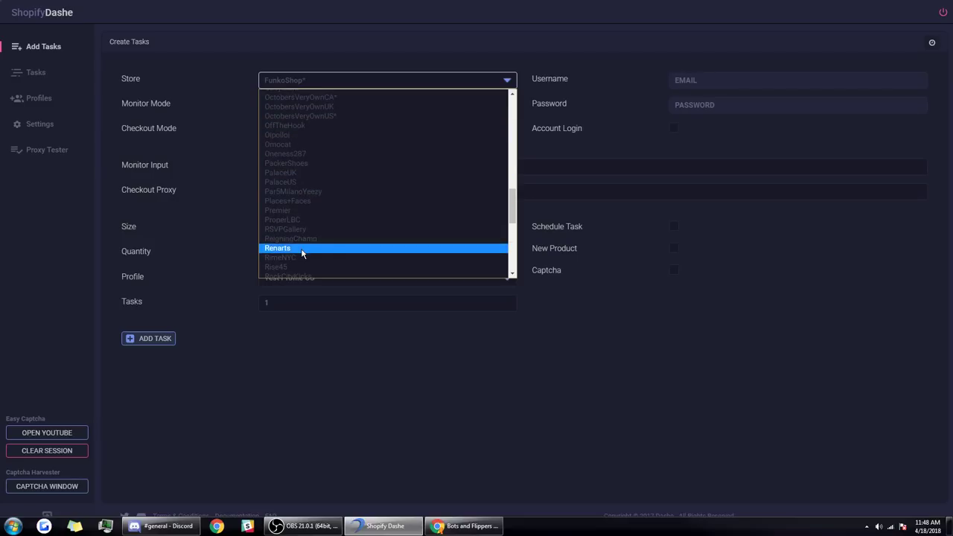
pyautogui.scroll(-1, 308, 164)
pyautogui.scroll(-10, 308, 165)
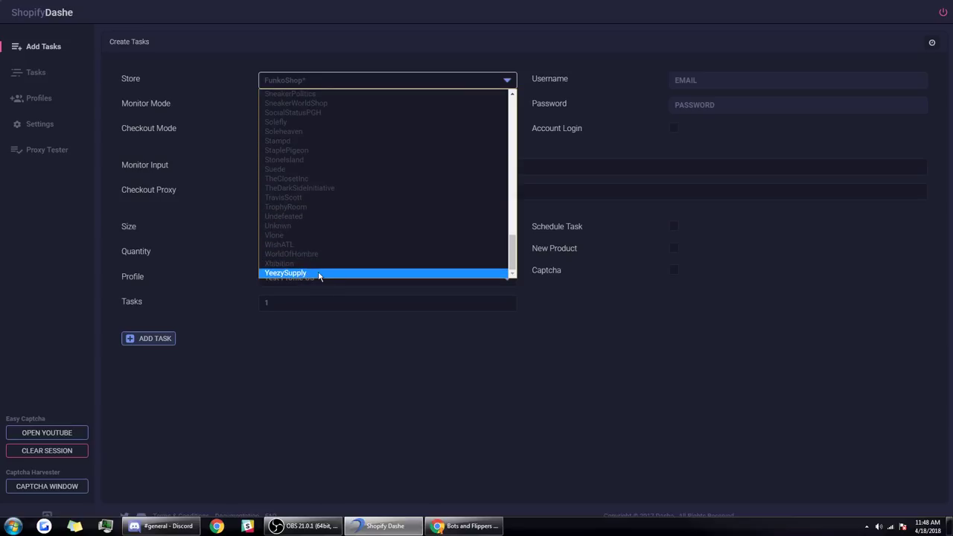
pyautogui.scroll(15, 366, 237)
pyautogui.scroll(5, 366, 234)
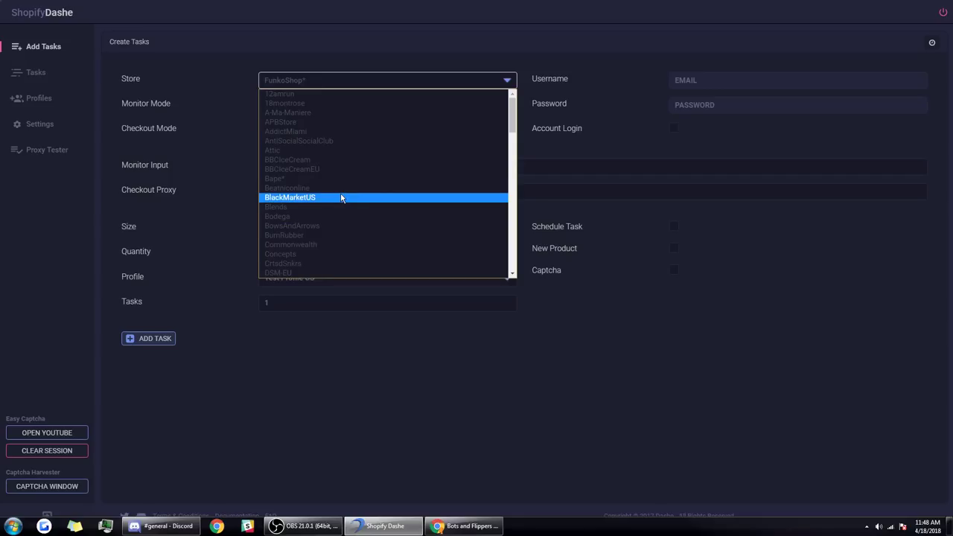
pyautogui.scroll(-5, 345, 133)
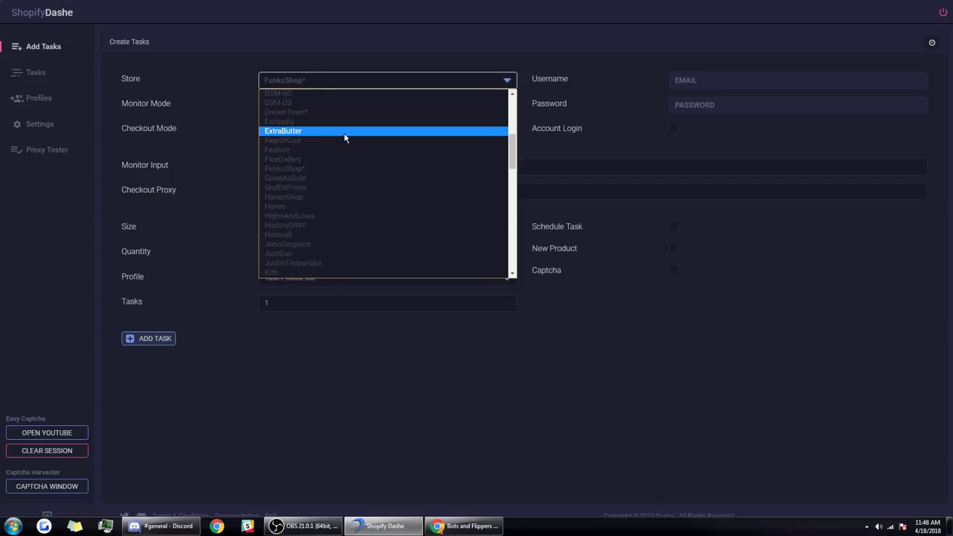
pyautogui.scroll(-10, 345, 138)
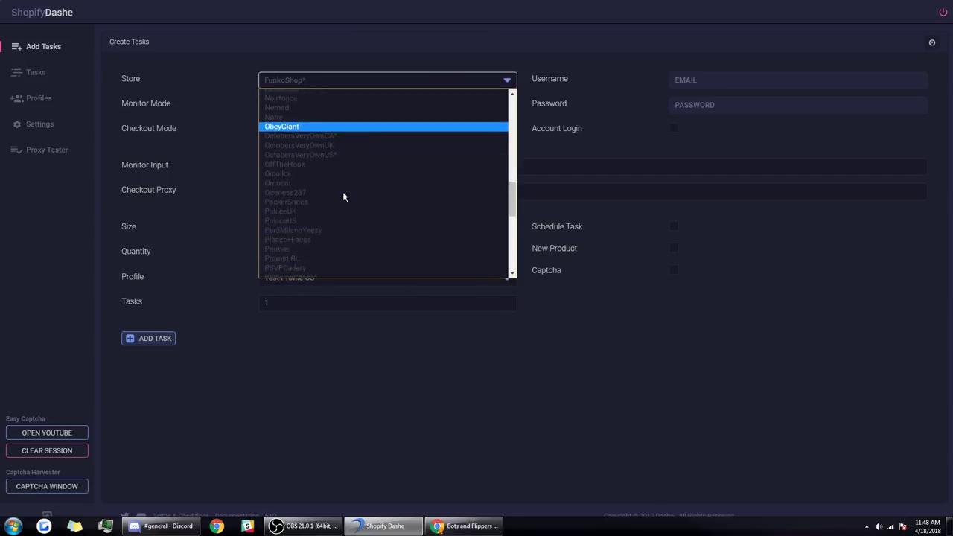
pyautogui.scroll(-6, 343, 196)
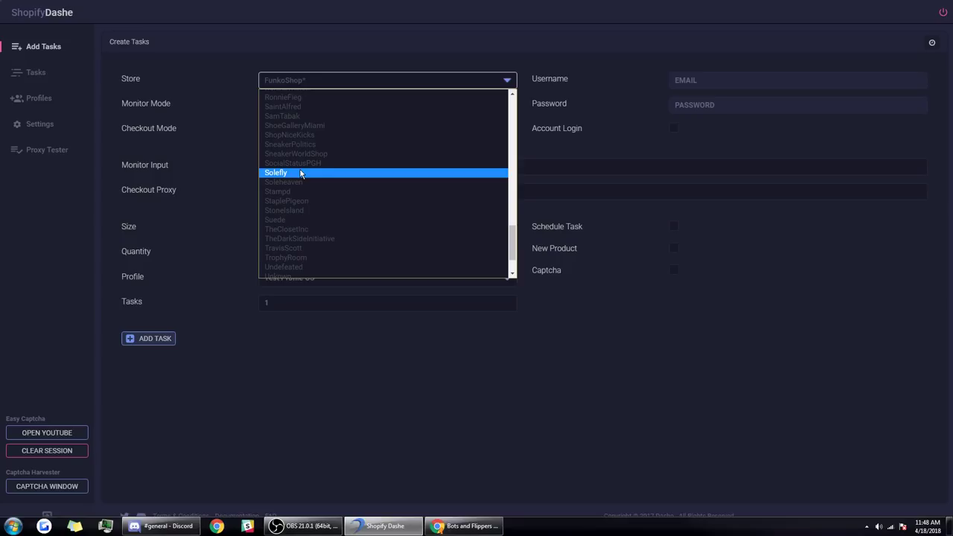
pyautogui.click(566, 140)
pyautogui.click(331, 78)
pyautogui.scroll(-5, 321, 171)
pyautogui.click(303, 79)
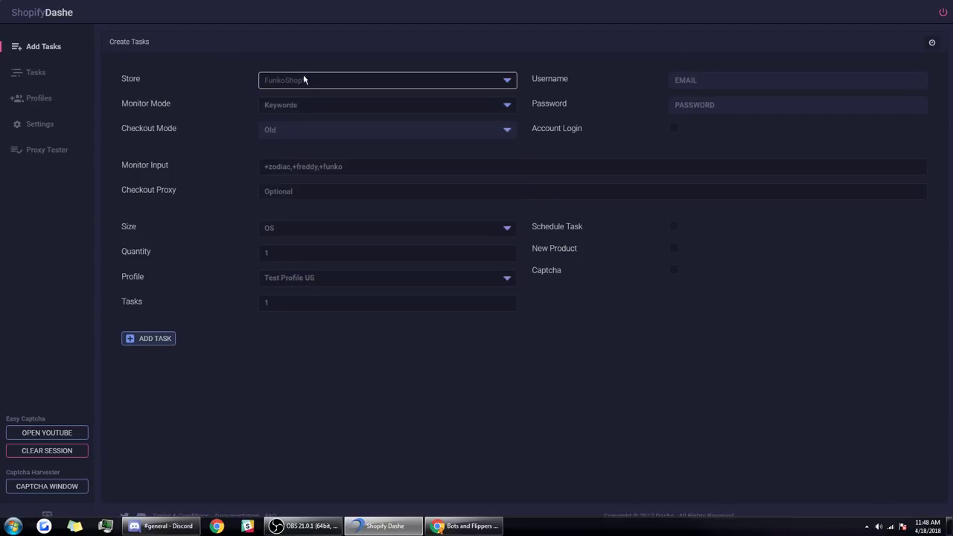
# View the monitor modes available for a new task
pyautogui.click(293, 99)
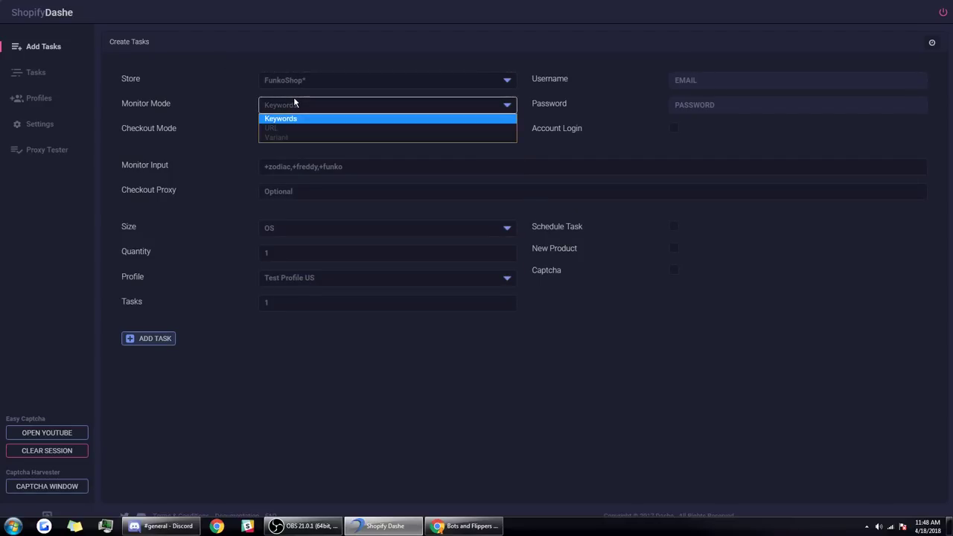
pyautogui.click(295, 103)
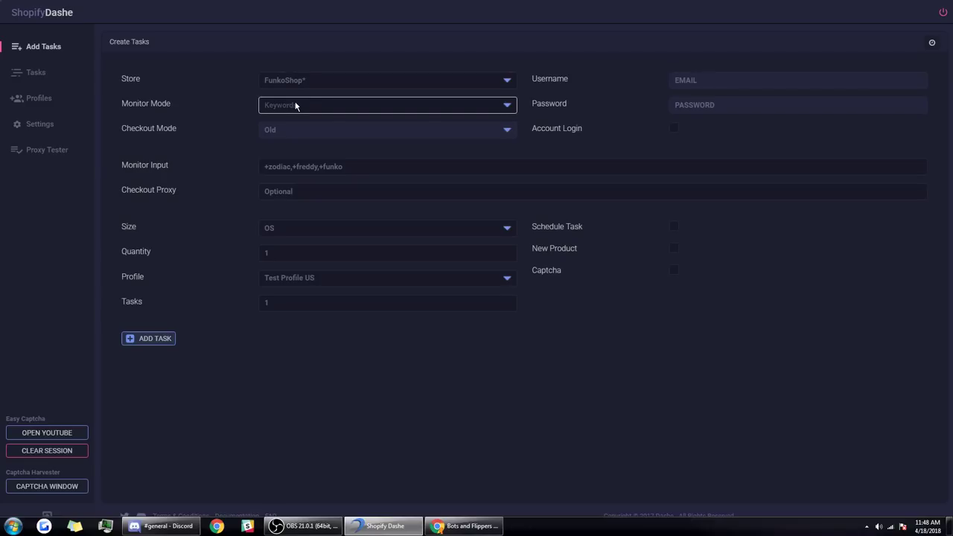
pyautogui.click(296, 106)
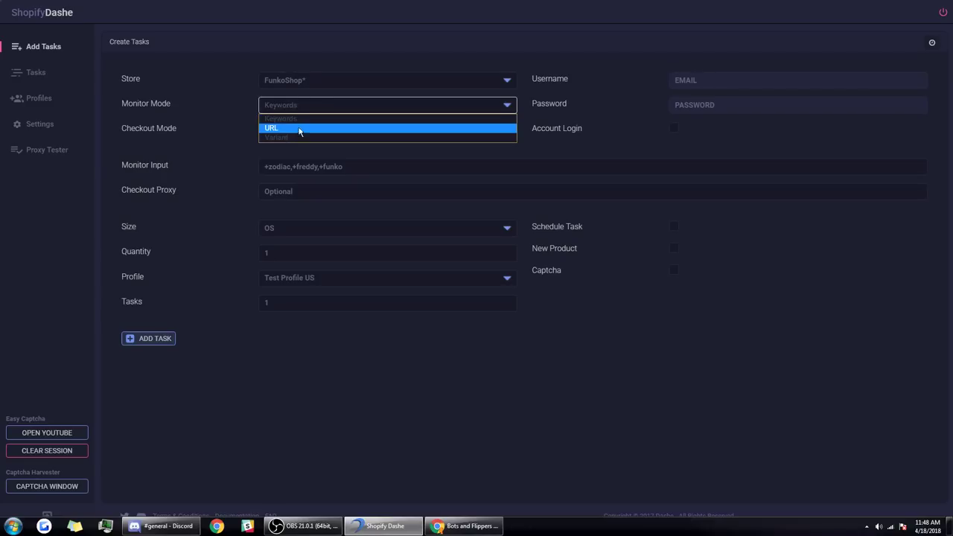
pyautogui.click(300, 124)
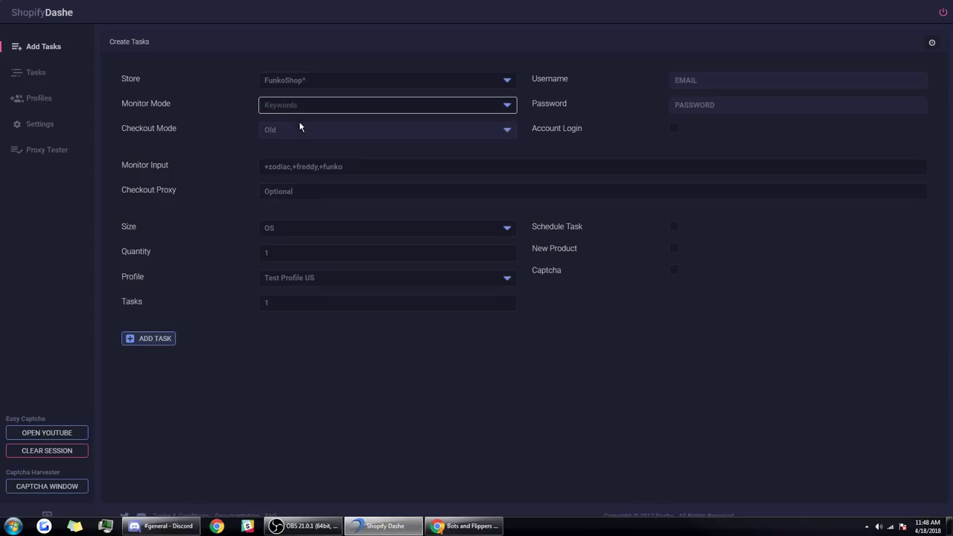
# Replace the monitor input keywords with "+hulk,+funko" and review each keyword
pyautogui.moveTo(385, 167); pyautogui.dragTo(256, 166)
pyautogui.press('BackSpace')
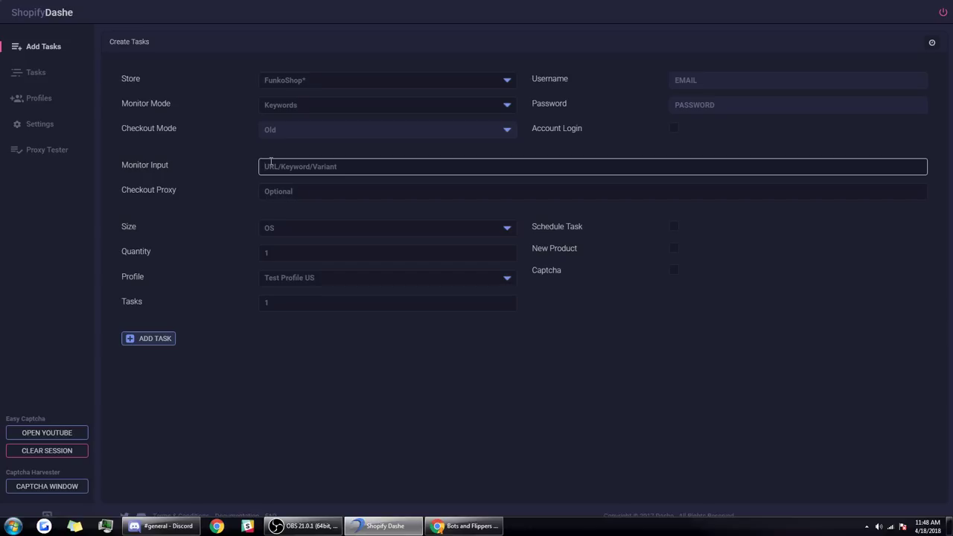
pyautogui.write('+hulk,+funko')
pyautogui.moveTo(314, 165); pyautogui.dragTo(288, 166)
pyautogui.click(268, 168)
pyautogui.click(283, 167)
pyautogui.click(319, 167)
pyautogui.click(372, 158)
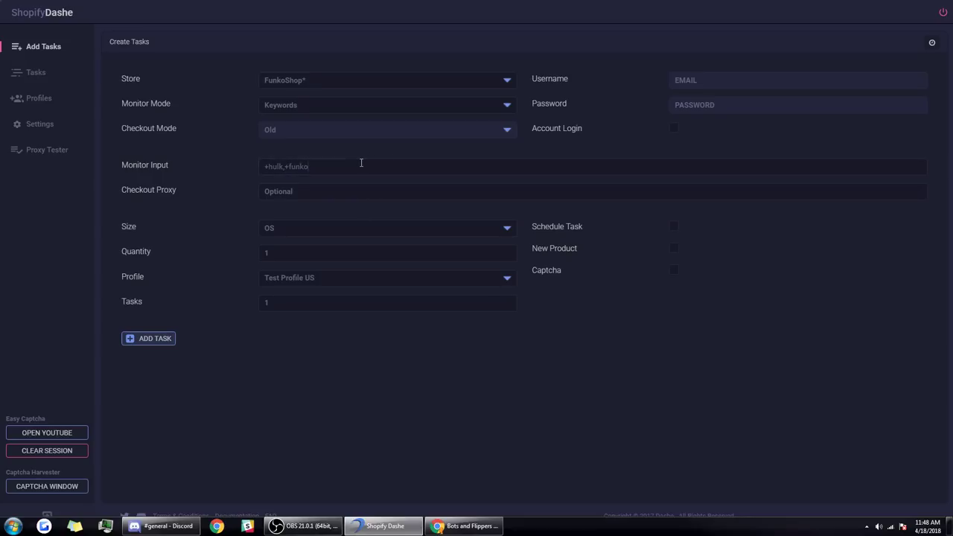
pyautogui.click(360, 163)
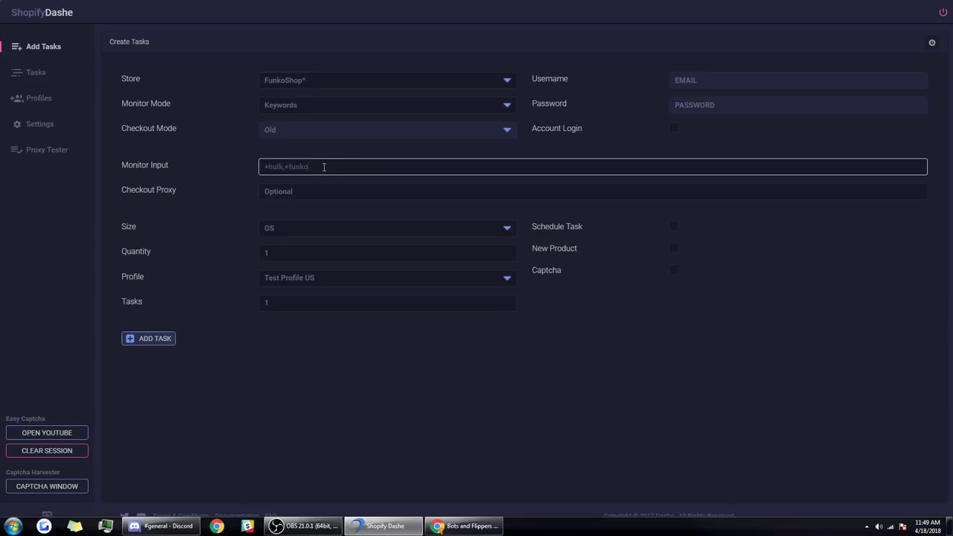
# Clear the keywords from the monitor input and set the task's monitor mode to URL
pyautogui.moveTo(313, 167)
pyautogui.mouseDown()
pyautogui.moveTo(262, 167)
pyautogui.moveTo(294, 170)
pyautogui.mouseUp()
pyautogui.press('BackSpace')
pyautogui.moveTo(285, 167); pyautogui.dragTo(176, 169)
pyautogui.press('BackSpace')
pyautogui.click(337, 102)
pyautogui.click(302, 128)
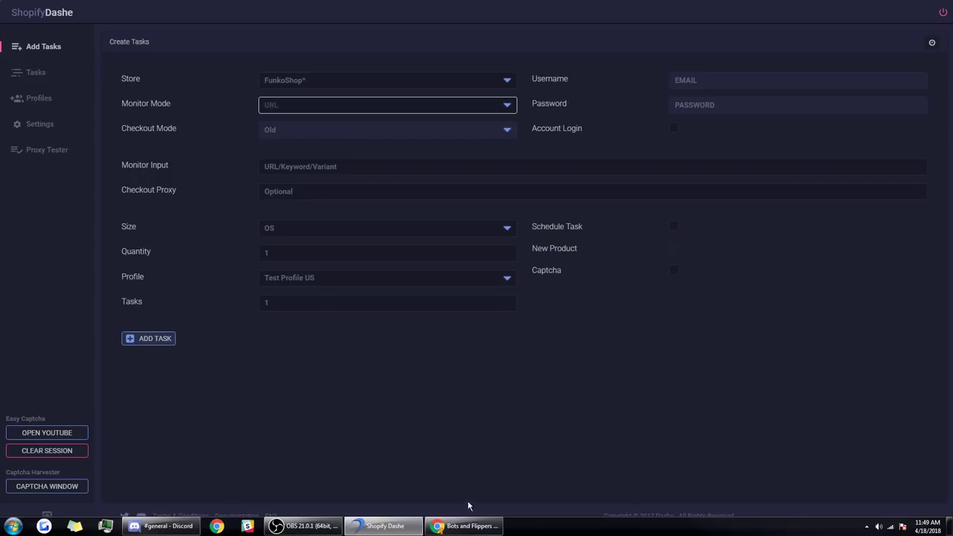
pyautogui.click(469, 526)
pyautogui.click(163, 7)
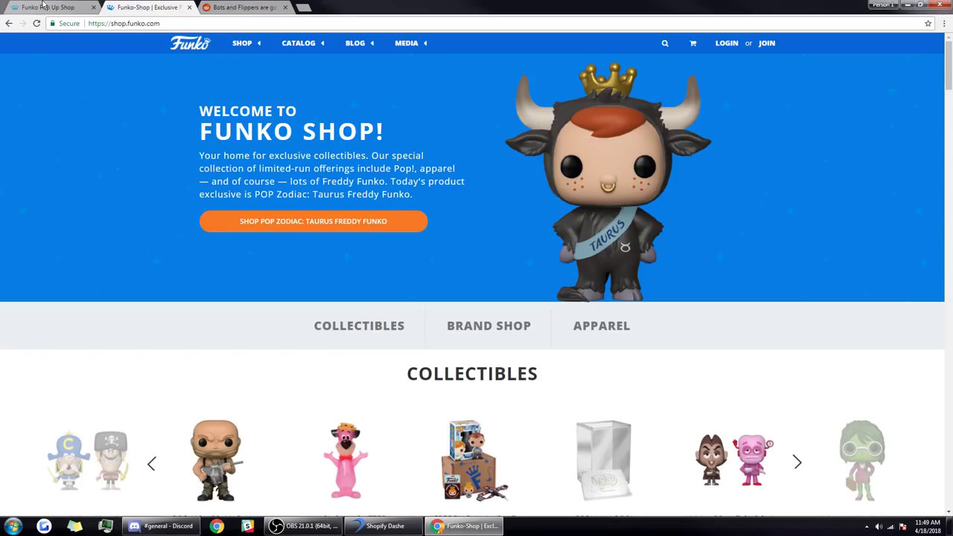
pyautogui.click(41, 7)
pyautogui.click(153, 24)
pyautogui.hotkey('ctrl', 'c')
pyautogui.hotkey('alt', 'Tab')
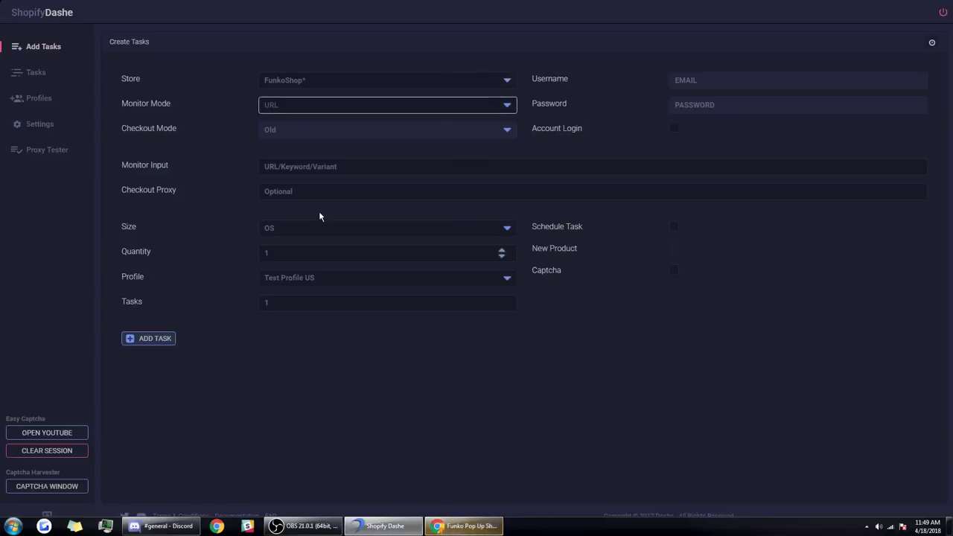
pyautogui.click(291, 104)
pyautogui.click(354, 166)
pyautogui.hotkey('ctrl', 'v')
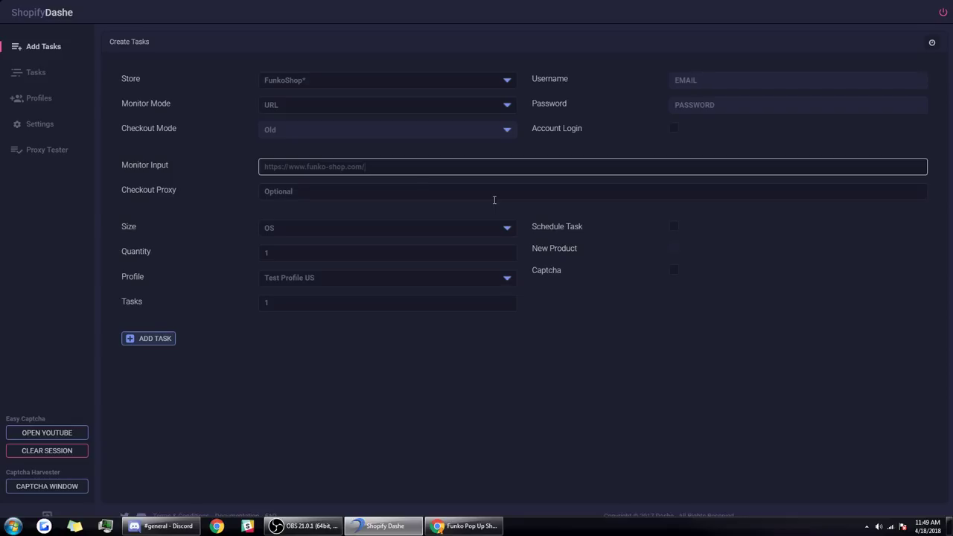
# Review the size, profile, task count and quantity settings of the FunkoShop task
pyautogui.click(316, 233)
pyautogui.click(315, 233)
pyautogui.click(306, 277)
pyautogui.click(306, 277)
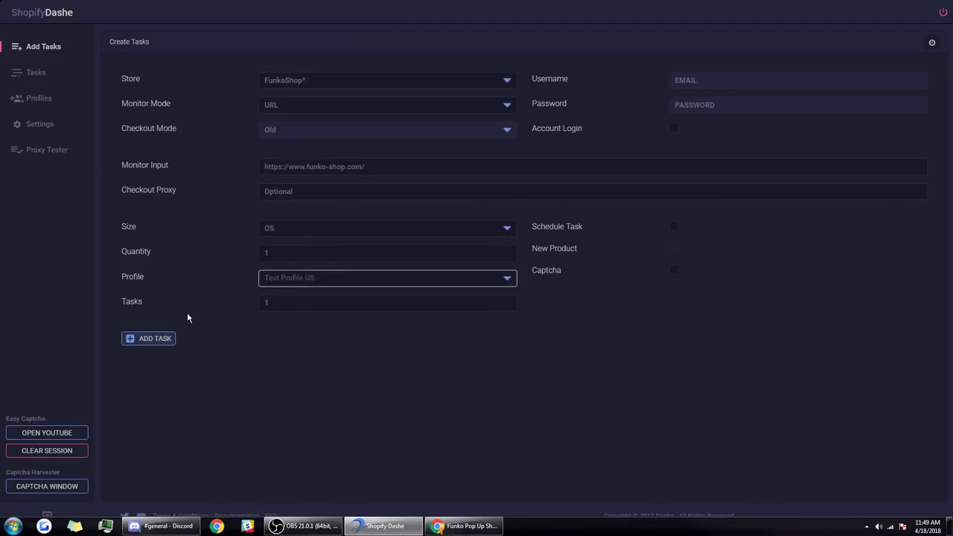
pyautogui.click(296, 305)
pyautogui.click(320, 253)
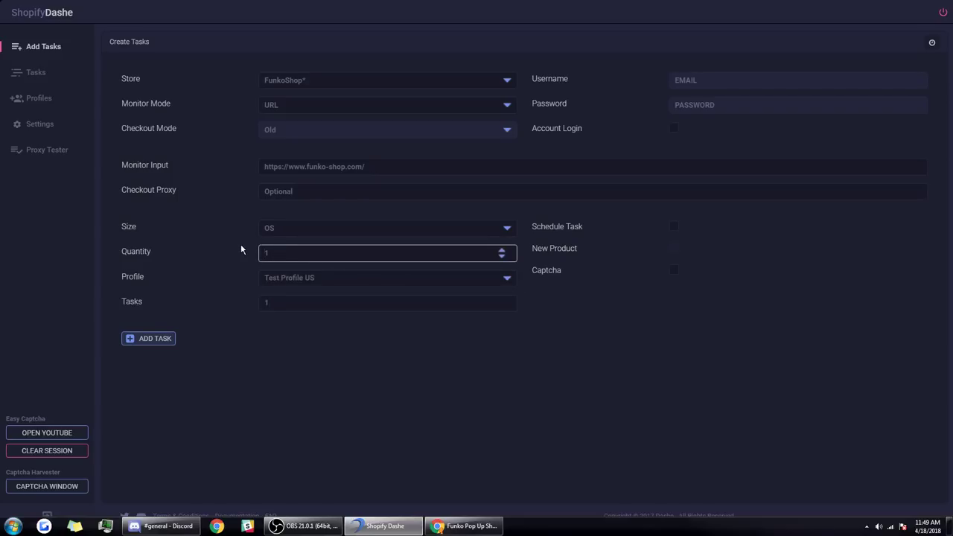
# Enable Captcha for the FunkoShop task, add the task and open the task list
pyautogui.click(673, 271)
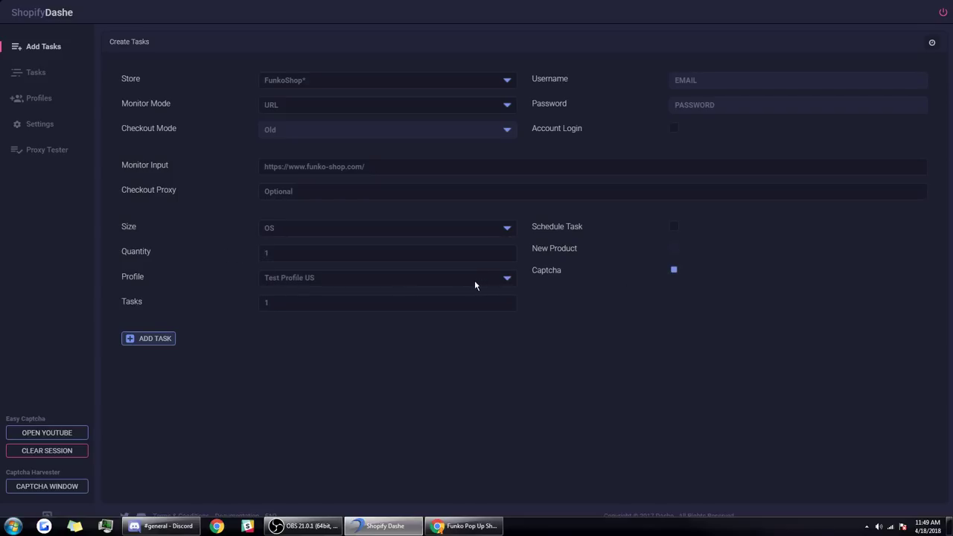
pyautogui.click(168, 339)
pyautogui.click(158, 341)
pyautogui.click(33, 71)
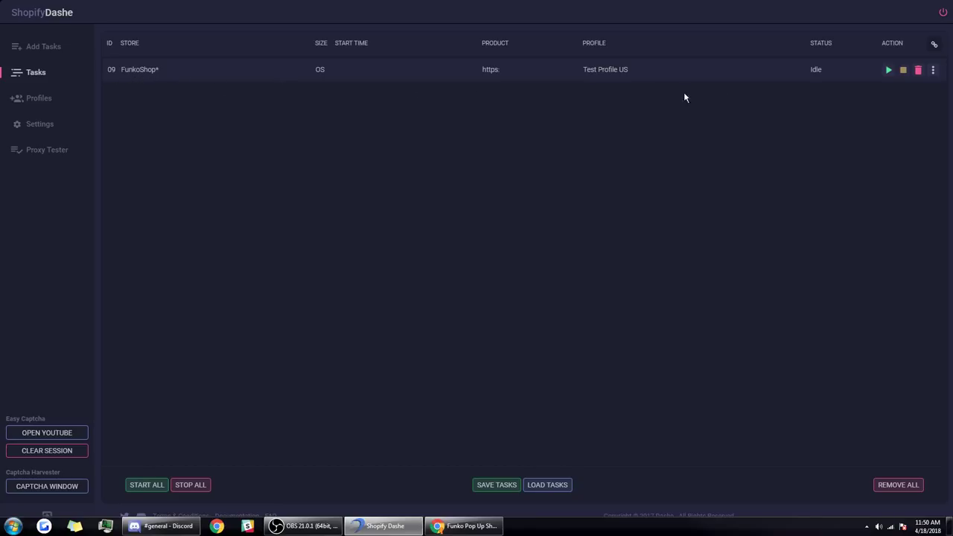
# Add seven more FunkoShop tasks with the same settings and return to the task list
pyautogui.click(35, 46)
pyautogui.click(147, 341)
pyautogui.click(35, 72)
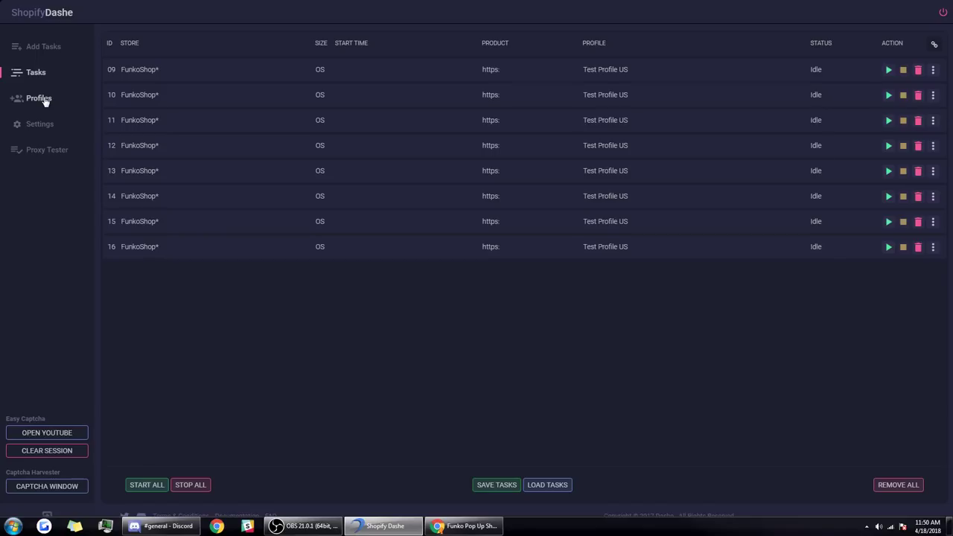
# Look through the proxy tester, the delay and proxy list settings, the task list and the profile form
pyautogui.click(43, 149)
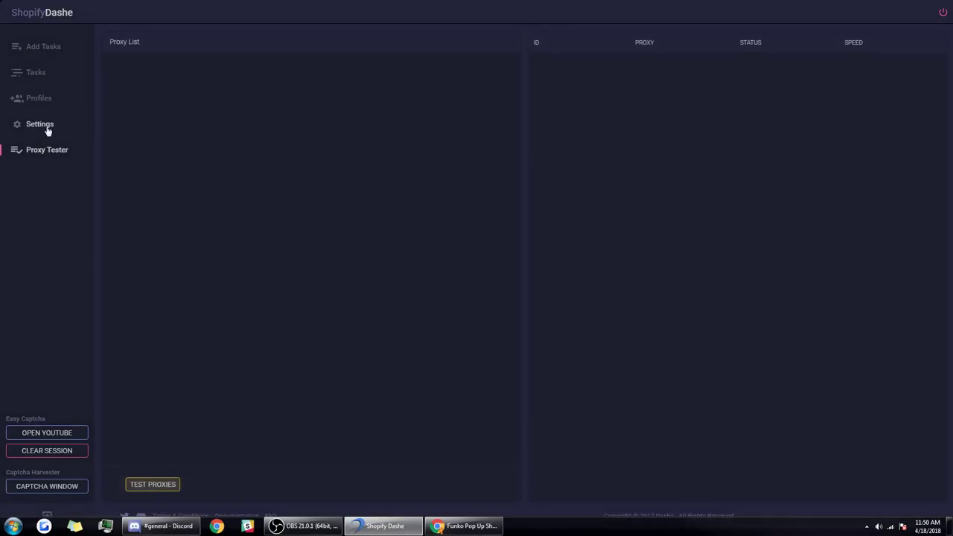
pyautogui.click(45, 125)
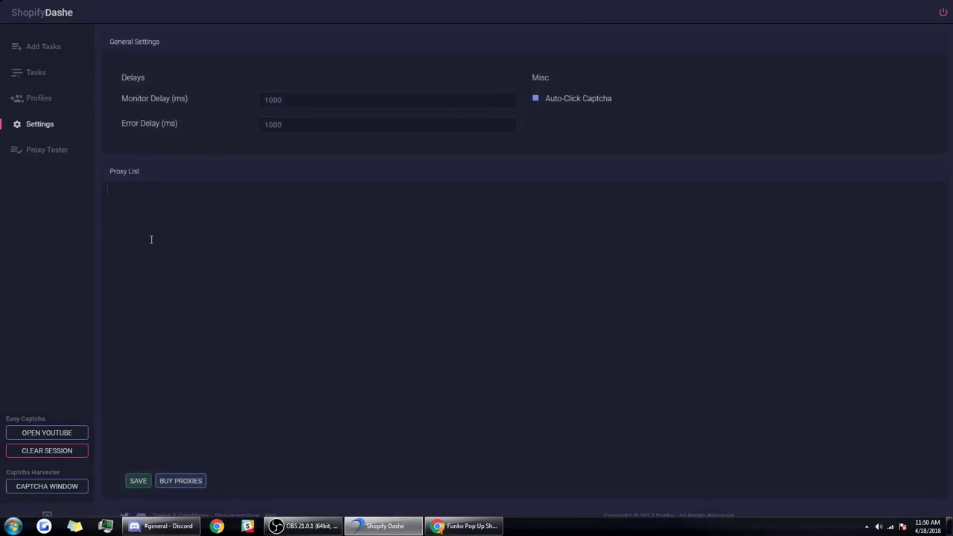
pyautogui.click(46, 74)
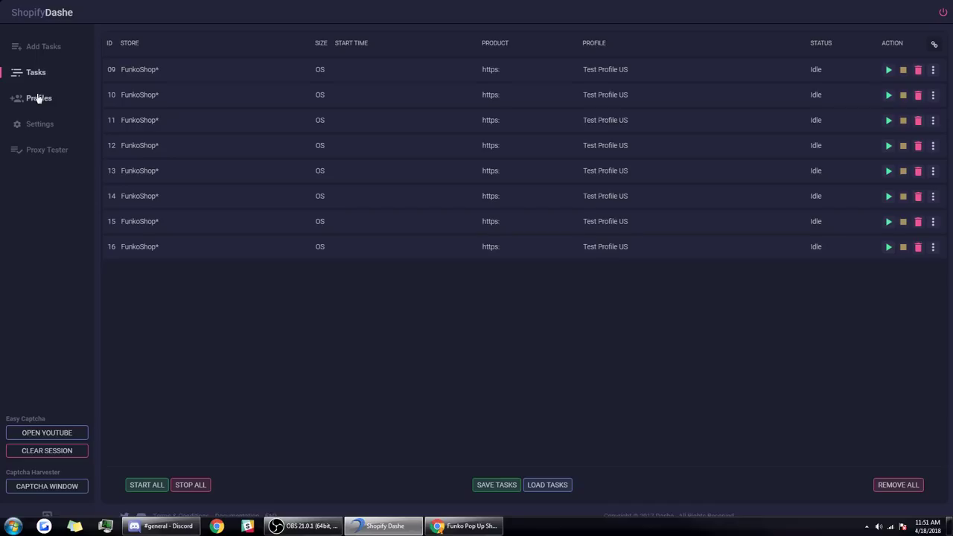
pyautogui.click(49, 96)
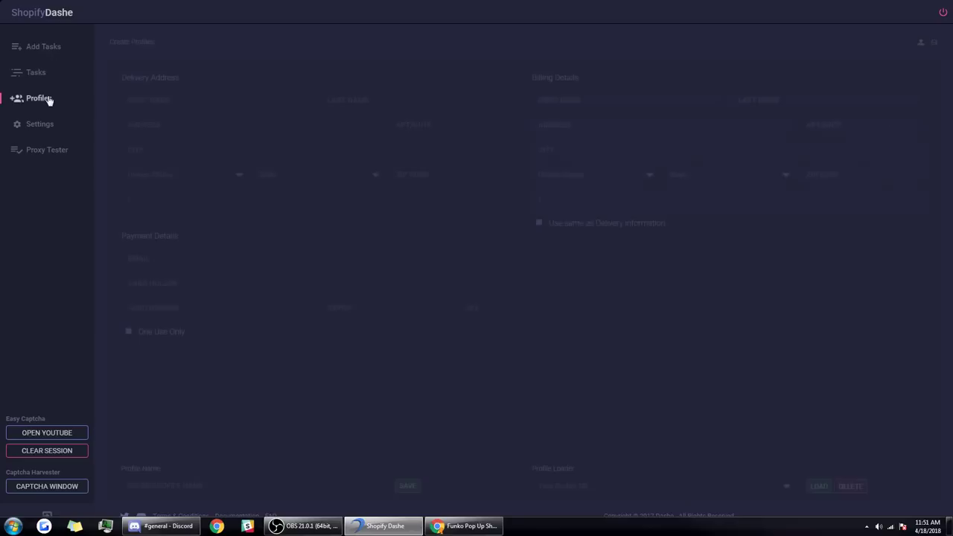
# Return to the task creation form and clear the monitor input of the FunkoShop task
pyautogui.click(45, 47)
pyautogui.click(301, 167)
pyautogui.hotkey('ctrl', 'a')
pyautogui.press('BackSpace')
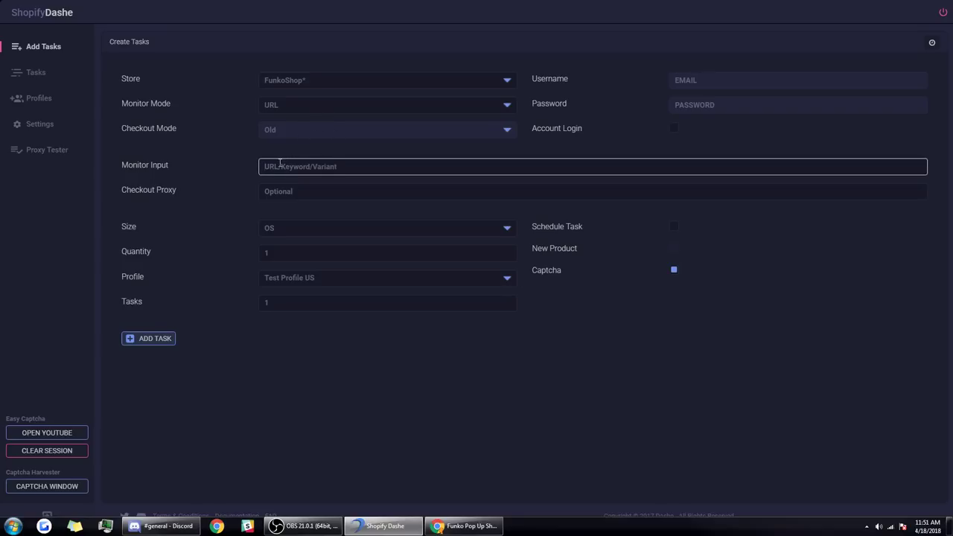
pyautogui.hotkey('ctrl', 'v')
pyautogui.tripleClick(365, 166)
pyautogui.press('BackSpace')
# Set the FunkoShop task's monitor mode to Variant and place the cursor in the empty monitor input
pyautogui.click(302, 105)
pyautogui.click(297, 132)
pyautogui.click(290, 105)
pyautogui.click(283, 137)
pyautogui.click(289, 162)
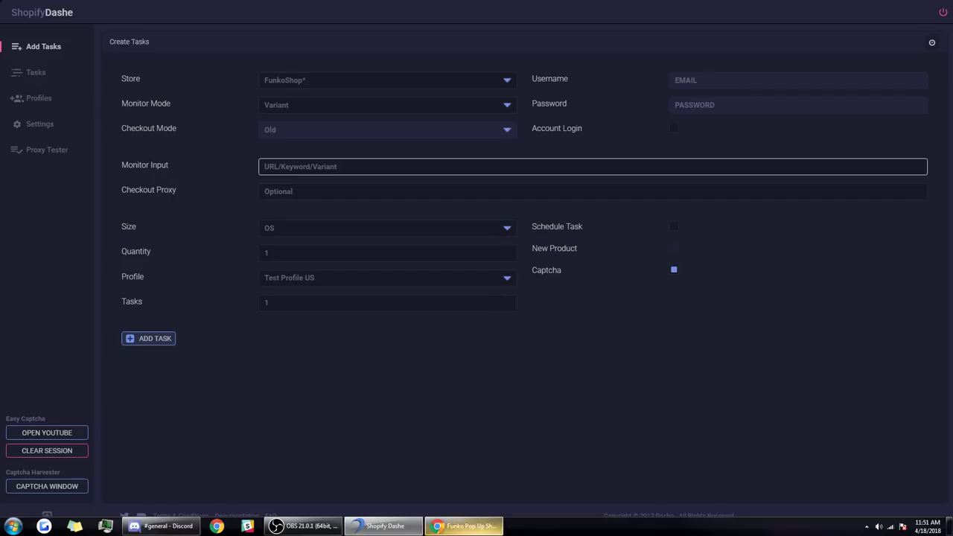
# Switch to Chrome, compare the Funko Pop Up Shop page with shop.funko.com and look through the latter's product sections
pyautogui.click(466, 526)
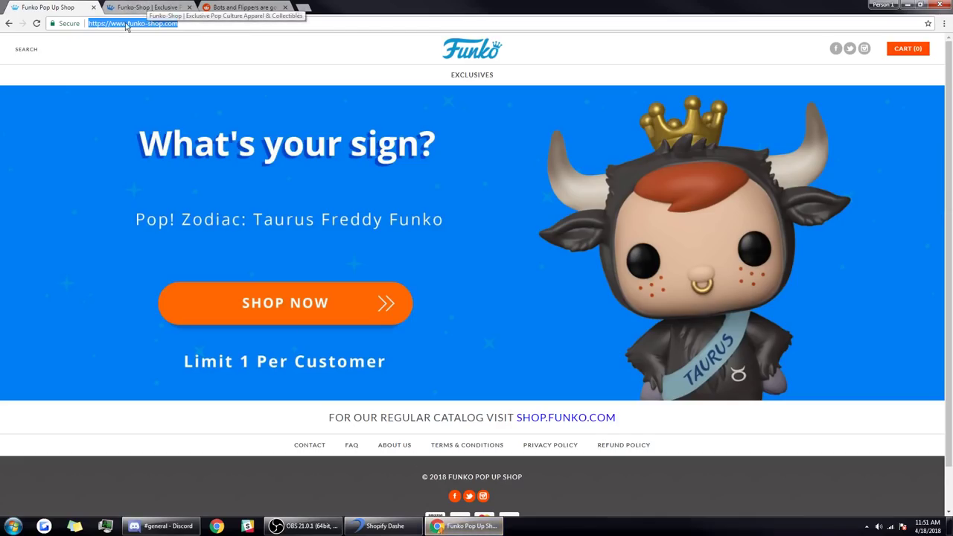
pyautogui.click(144, 6)
pyautogui.click(71, 5)
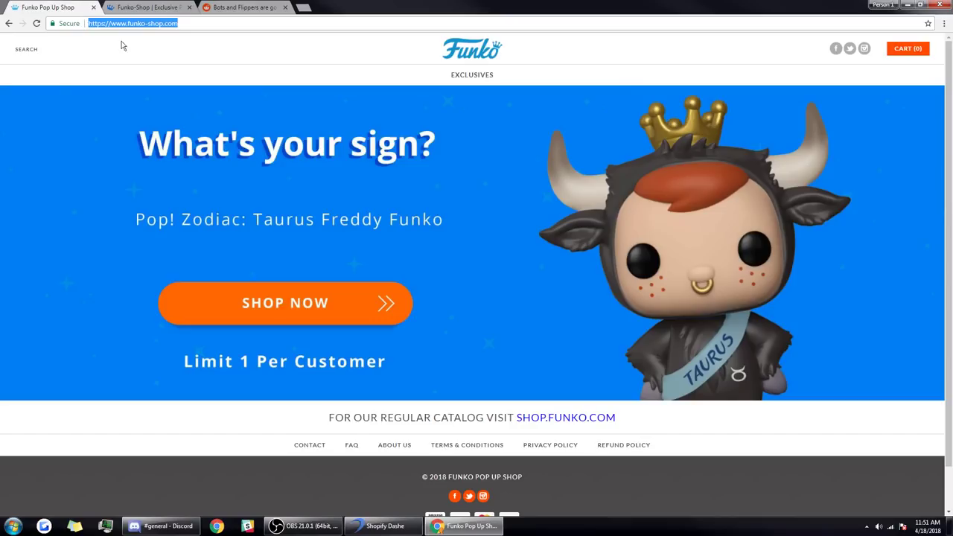
pyautogui.click(149, 7)
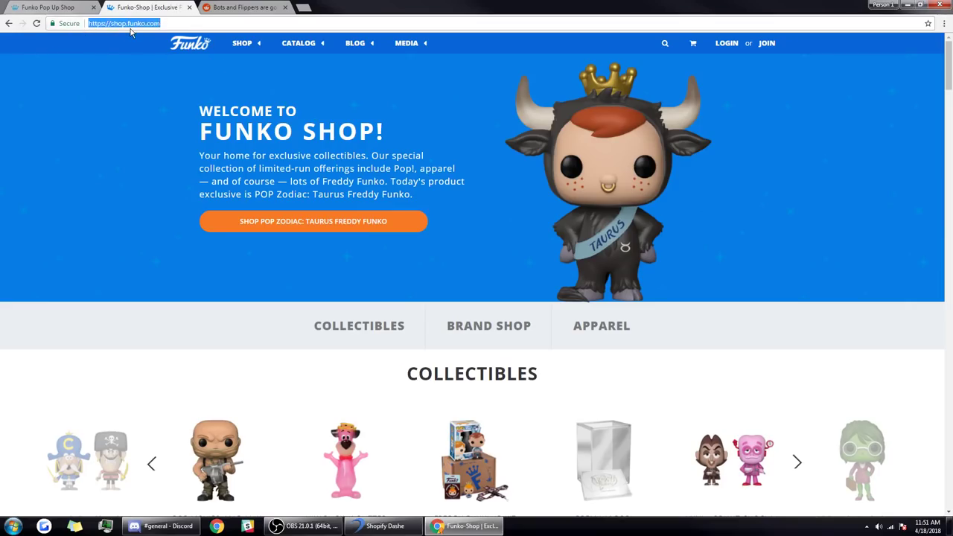
pyautogui.scroll(-10, 143, 121)
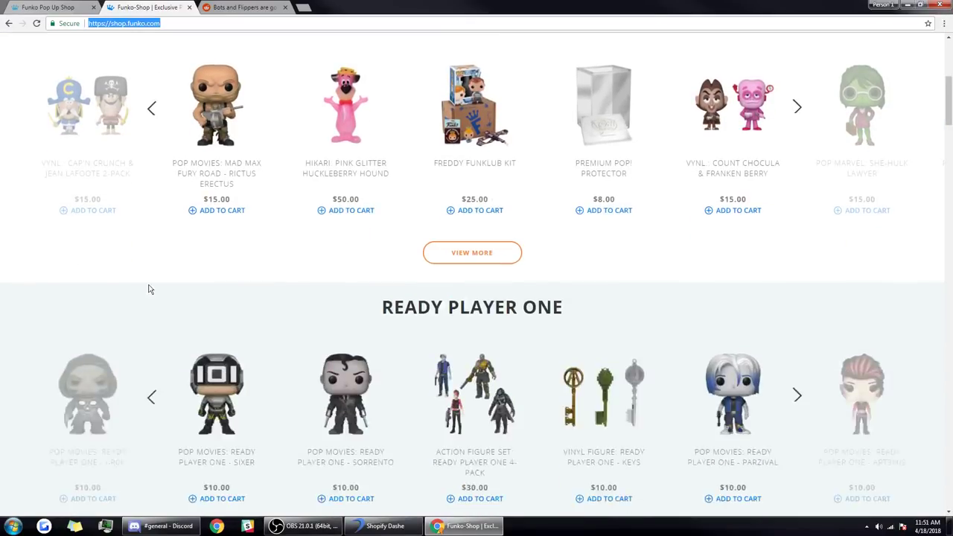
pyautogui.scroll(-20, 194, 268)
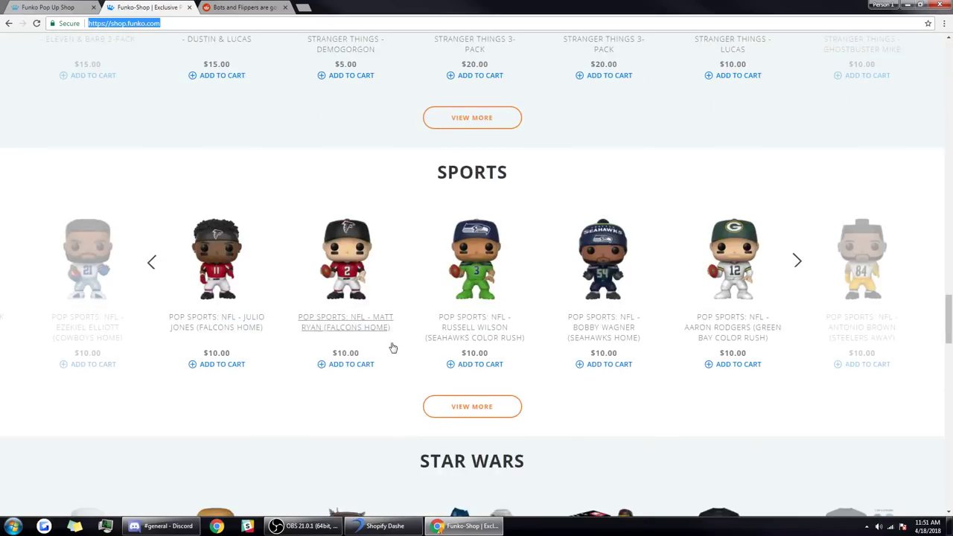
# Reload shop.funko.com and view its banner and Collectibles section, checking the Shopify Dashe task form in between
pyautogui.press('Return')
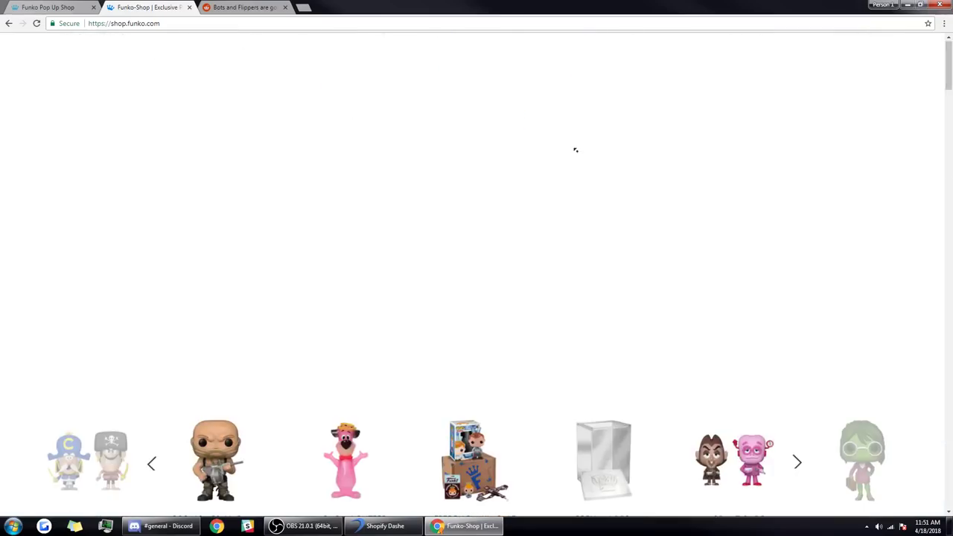
pyautogui.scroll(-3, 138, 249)
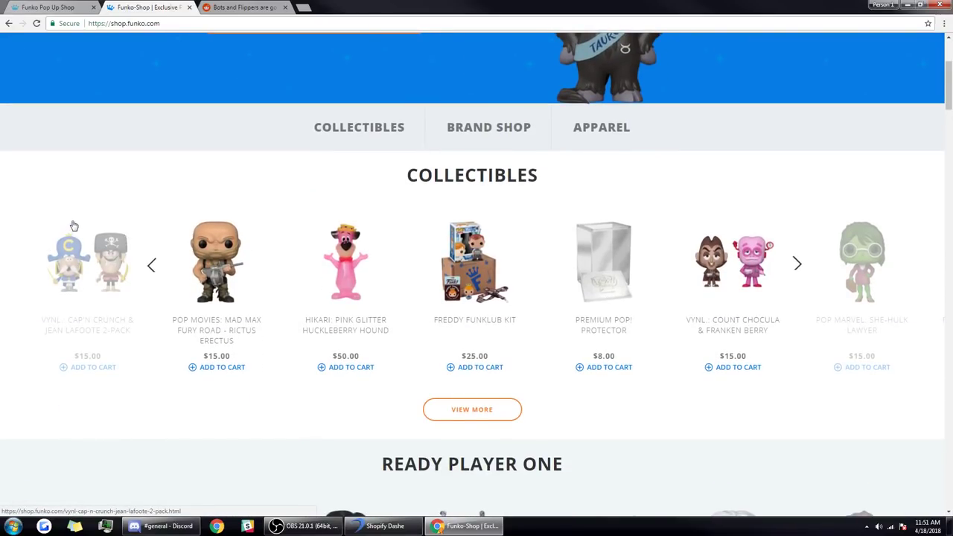
pyautogui.scroll(2, 216, 249)
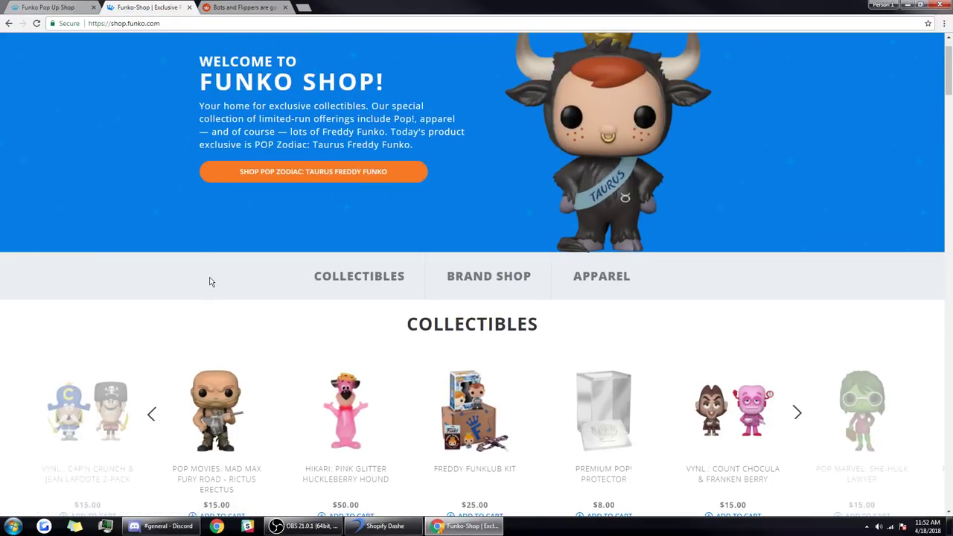
pyautogui.click(353, 526)
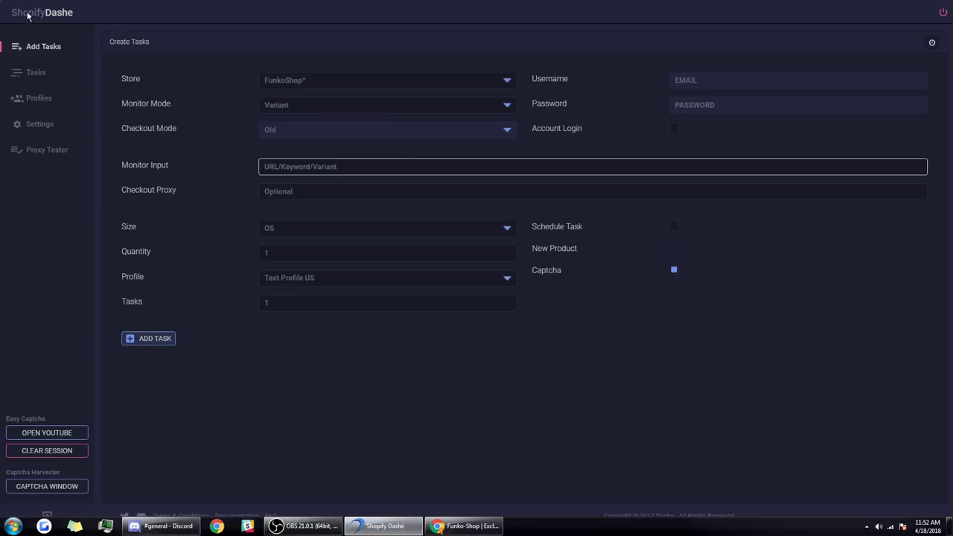
pyautogui.hotkey('alt', 'Tab')
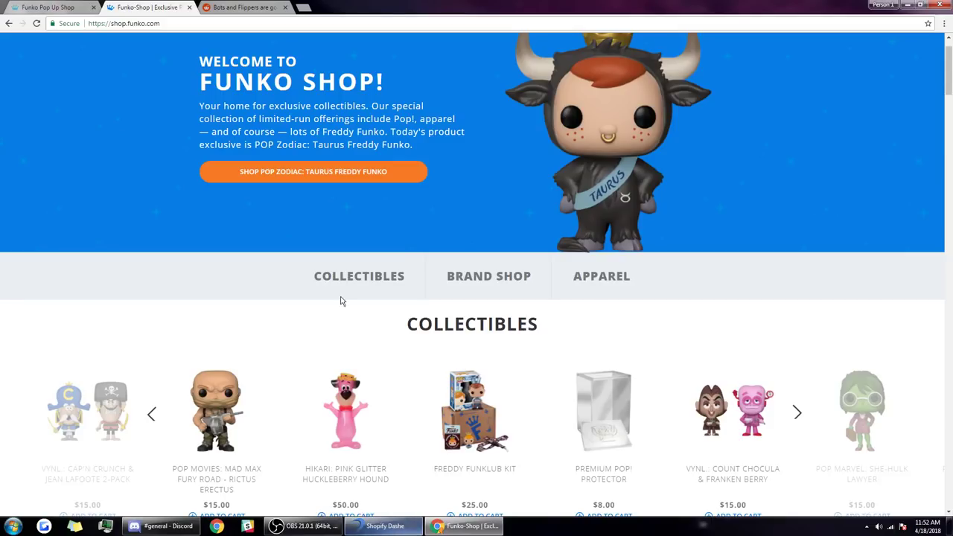
pyautogui.scroll(1, 250, 270)
pyautogui.scroll(1, 216, 260)
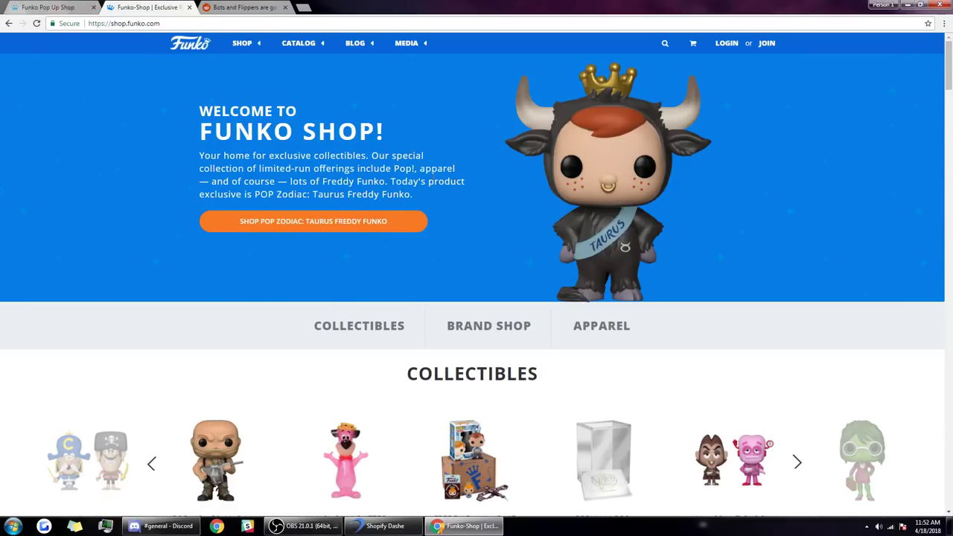
pyautogui.click(82, 6)
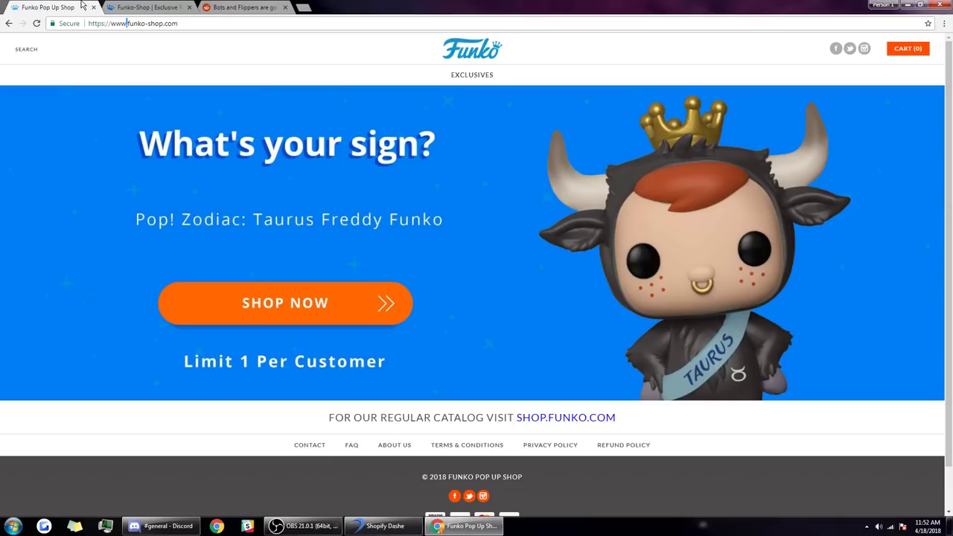
pyautogui.click(168, 23)
pyautogui.scroll(-1, 298, 209)
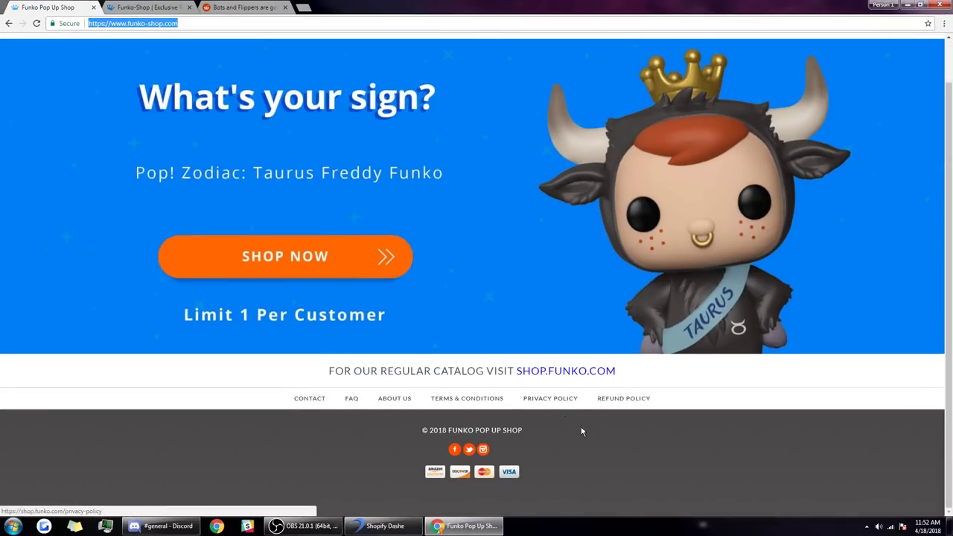
pyautogui.scroll(1, 592, 436)
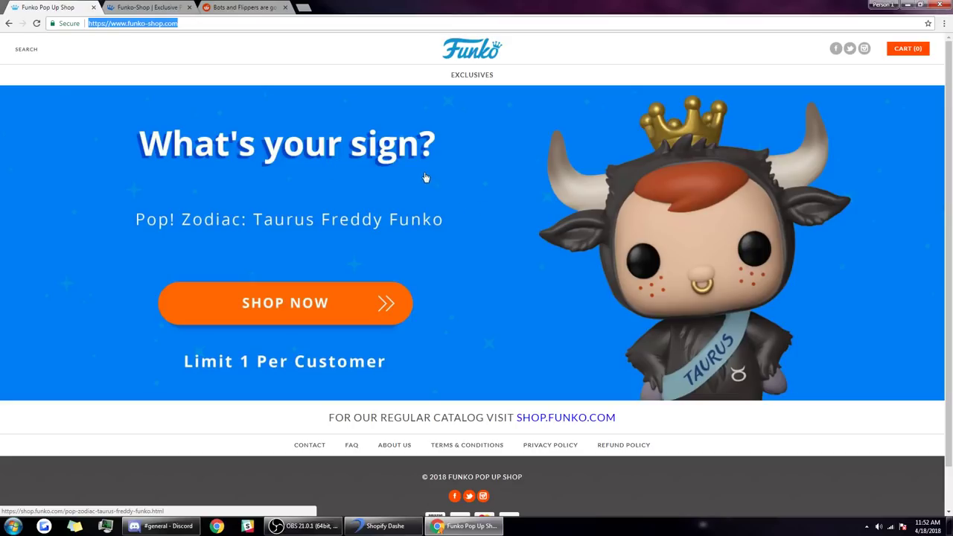
pyautogui.scroll(-1, 260, 127)
pyautogui.scroll(1, 353, 173)
pyautogui.scroll(-1, 352, 173)
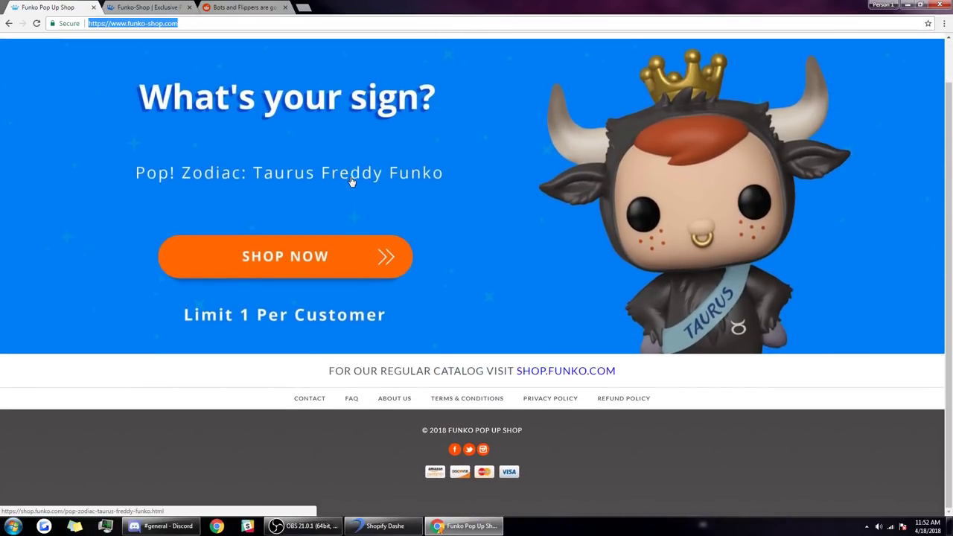
pyautogui.click(604, 466)
pyautogui.scroll(1, 604, 466)
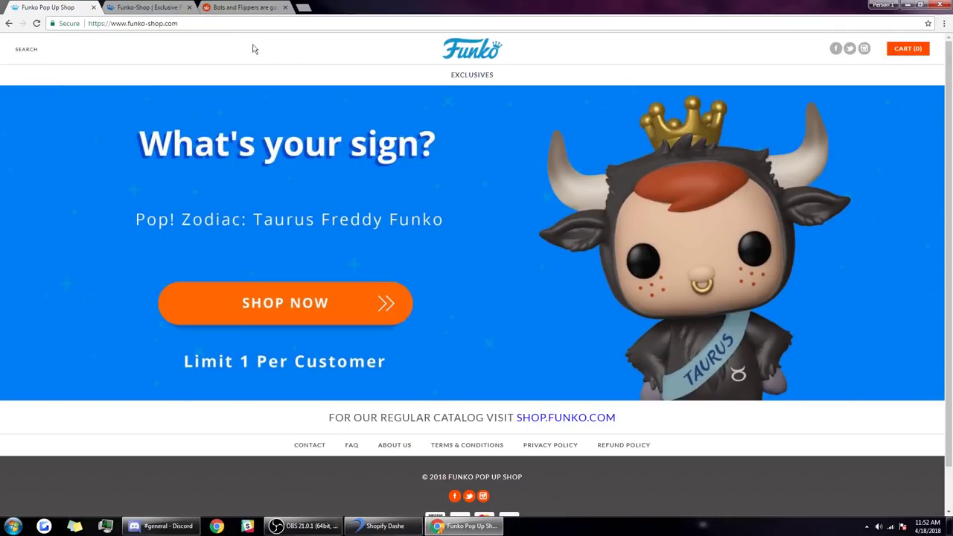
# Compare the two Funko store pages in Chrome with the FunkoShop task form in Shopify Dashe
pyautogui.click(131, 6)
pyautogui.click(67, 6)
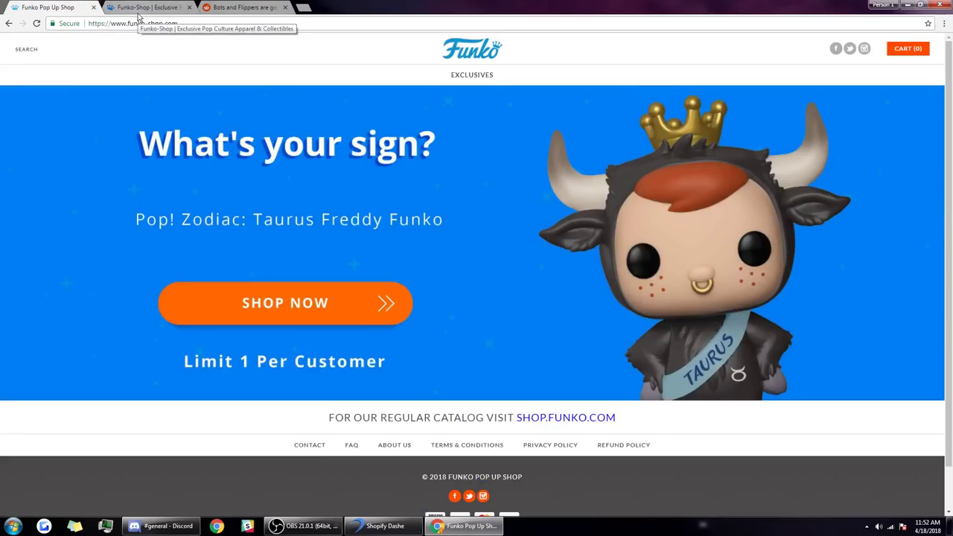
pyautogui.click(464, 526)
pyautogui.click(463, 526)
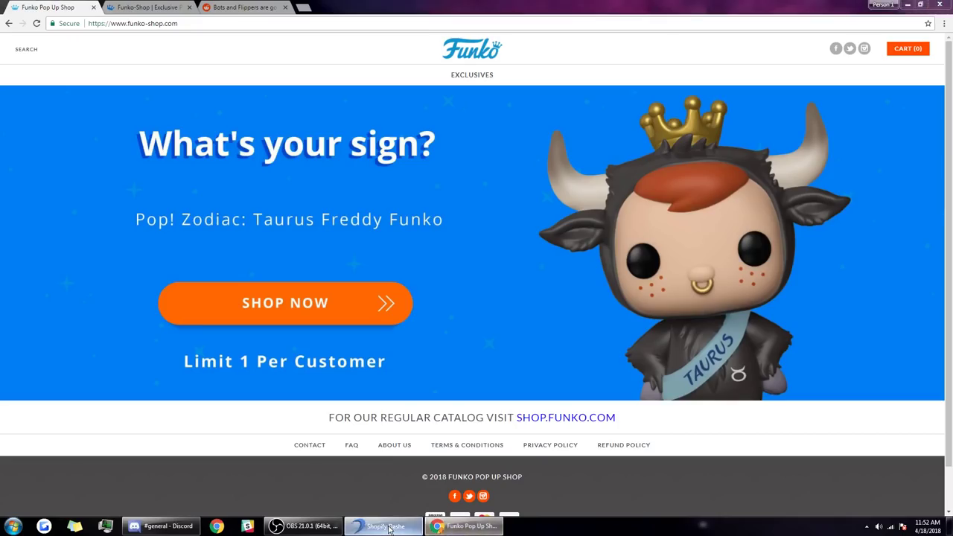
pyautogui.click(389, 528)
pyautogui.click(403, 529)
pyautogui.click(403, 529)
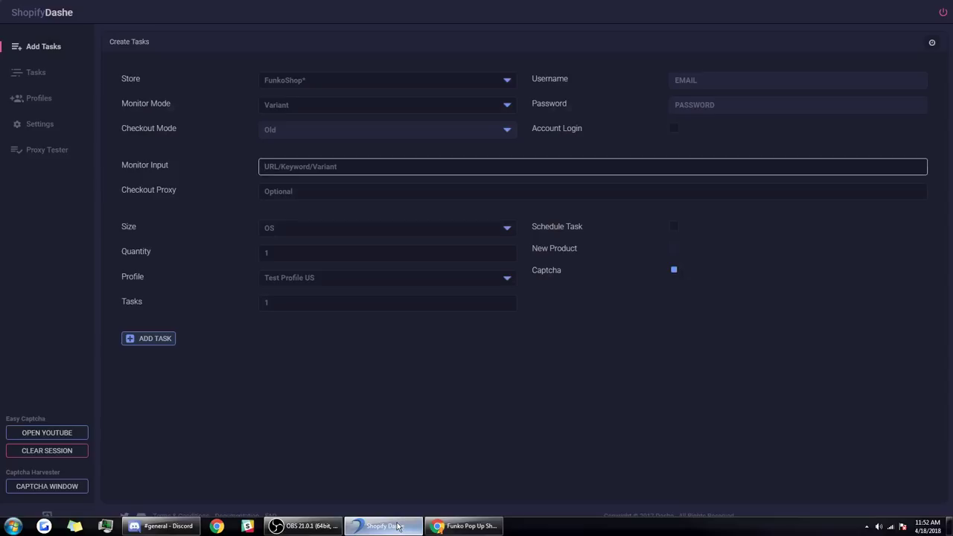
pyautogui.click(398, 527)
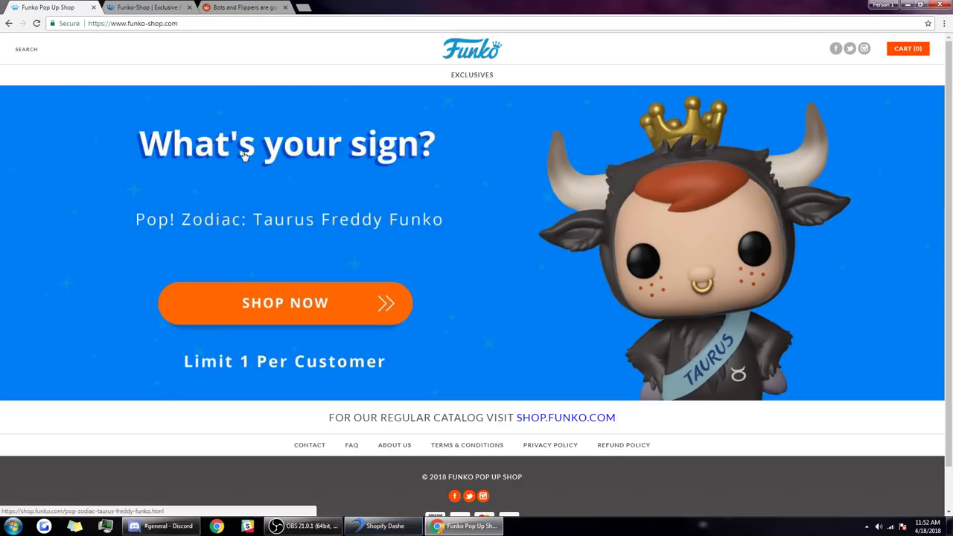
# Inspect the shop.funko.com address, check the Shopify Dashe task form and return to Chrome
pyautogui.click(149, 7)
pyautogui.doubleClick(161, 23)
pyautogui.tripleClick(162, 23)
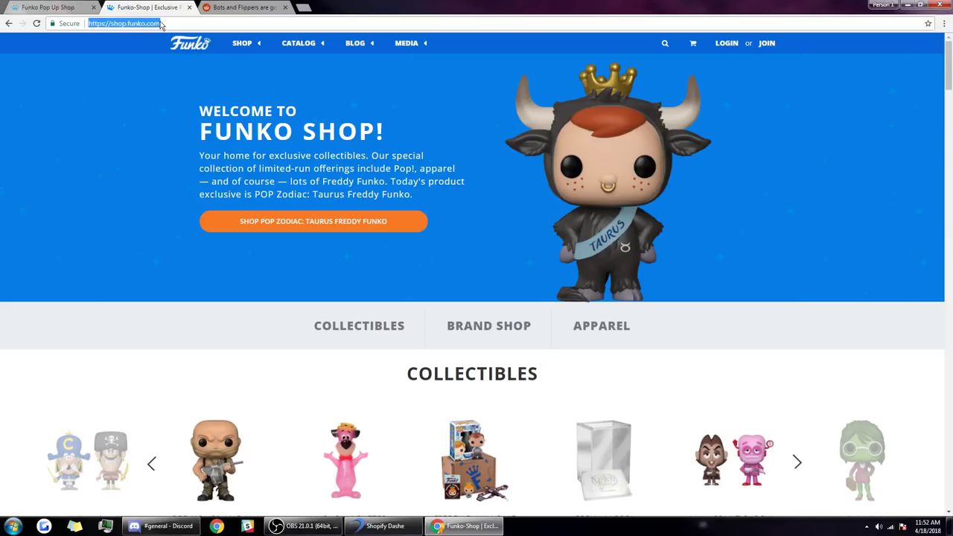
pyautogui.doubleClick(159, 23)
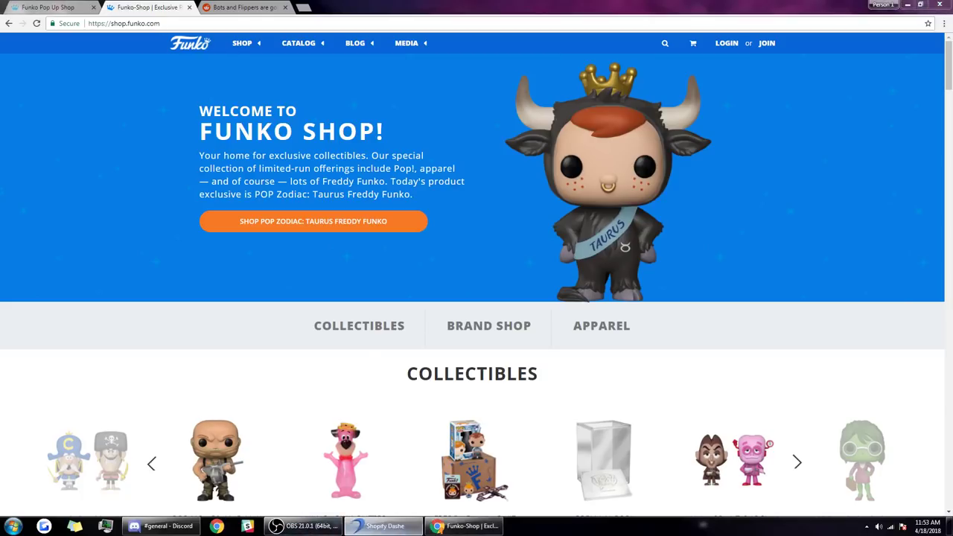
pyautogui.click(384, 525)
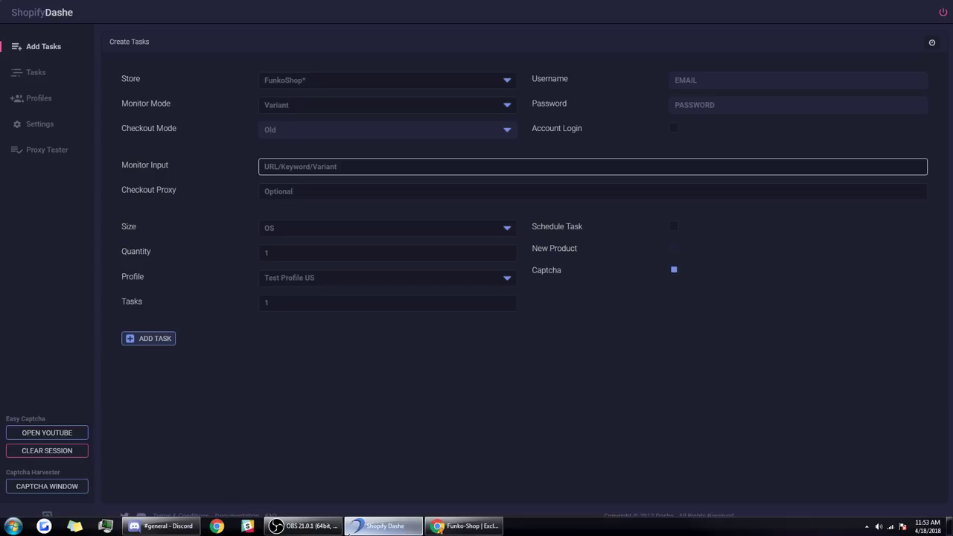
pyautogui.click(355, 526)
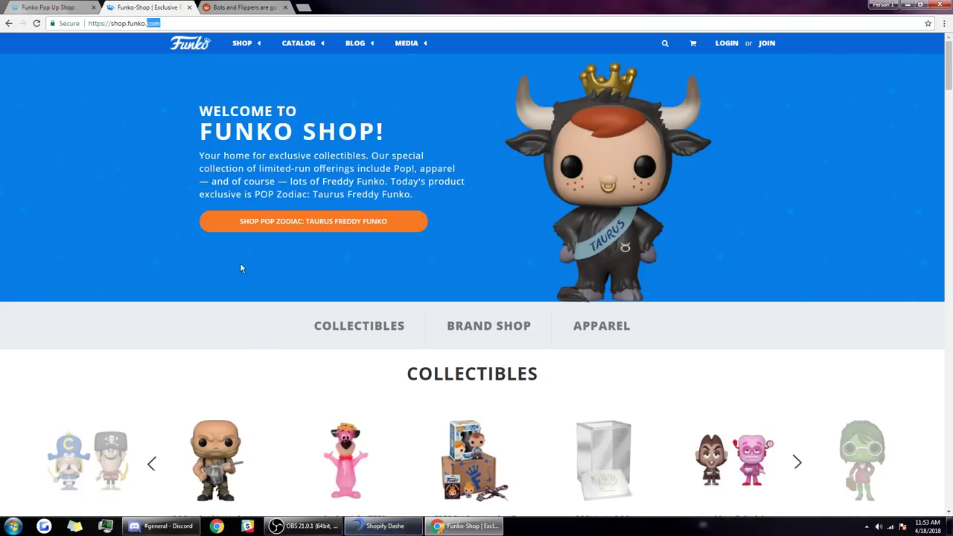
# Examine the Reddit post "Bots and Flippers are gonna be ready!" with its Toucan Sam image and comments
pyautogui.click(227, 10)
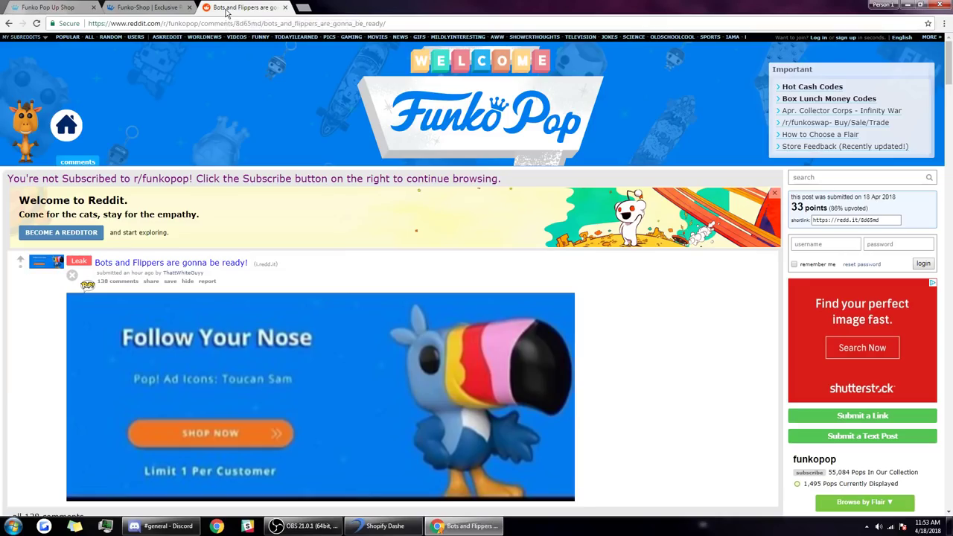
pyautogui.moveTo(288, 266); pyautogui.dragTo(105, 266)
pyautogui.click(3, 334)
pyautogui.scroll(-2, 4, 335)
pyautogui.scroll(1, 26, 308)
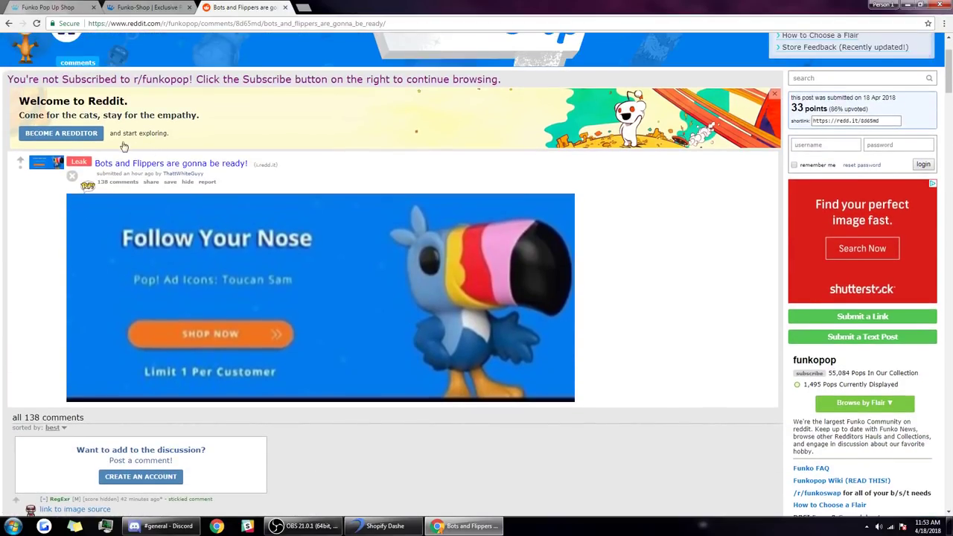
pyautogui.scroll(1, 149, 257)
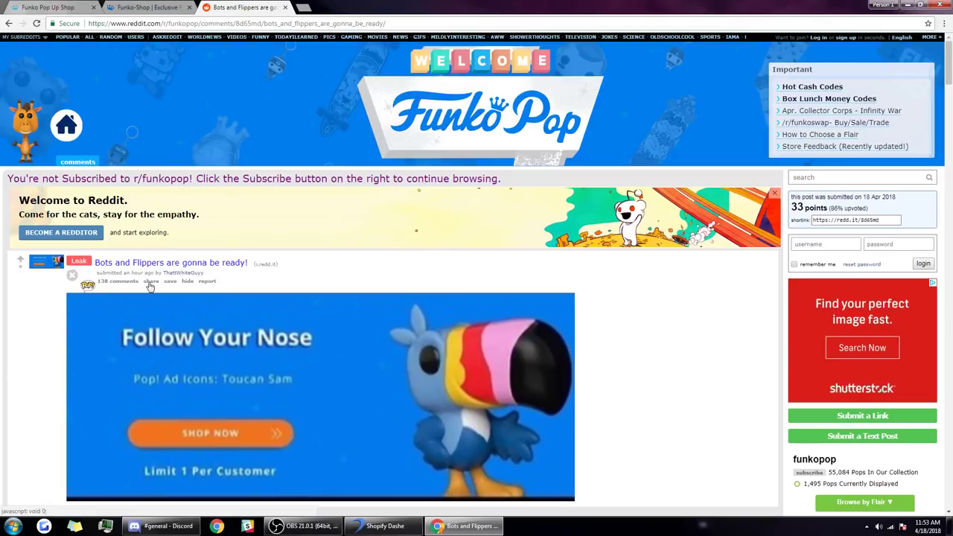
pyautogui.scroll(-2, 123, 272)
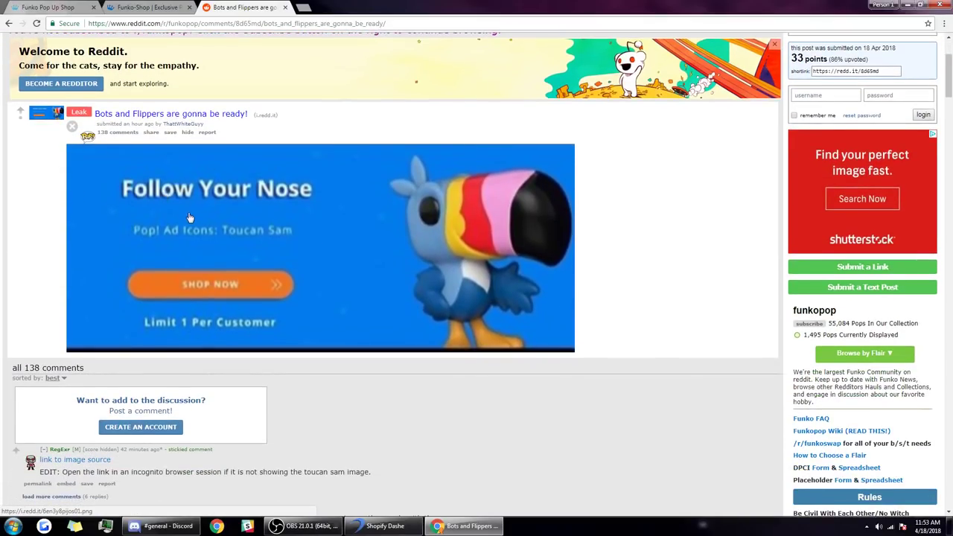
pyautogui.scroll(-2, 187, 215)
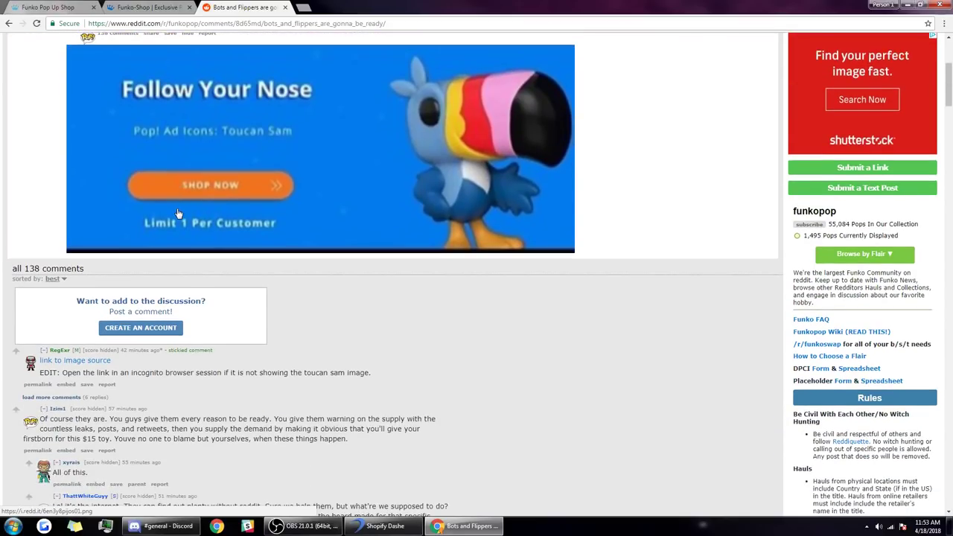
# Examine the title, Toucan Sam "Follow Your Nose" image and page header of the Reddit post
pyautogui.scroll(2, 179, 213)
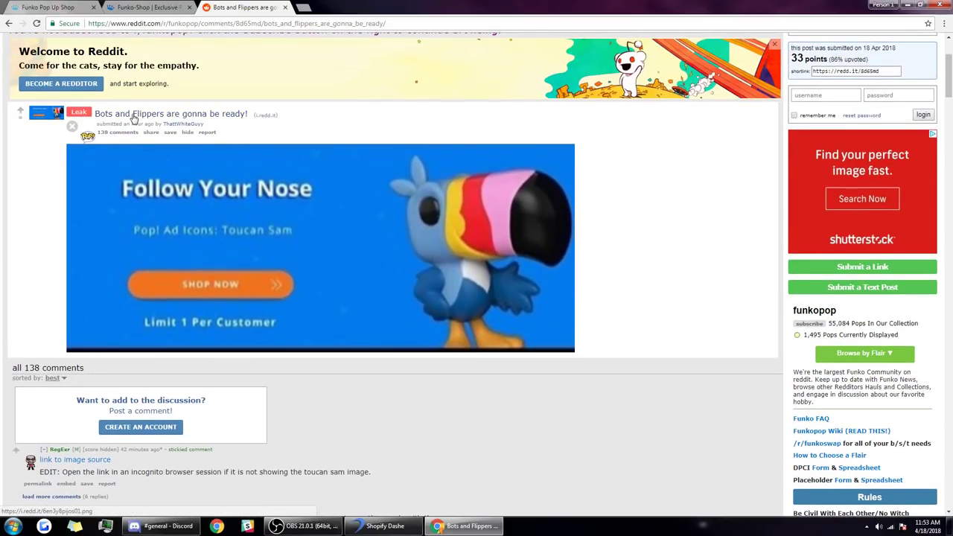
pyautogui.scroll(2, 134, 119)
pyautogui.scroll(-2, 447, 213)
pyautogui.scroll(3, 356, 194)
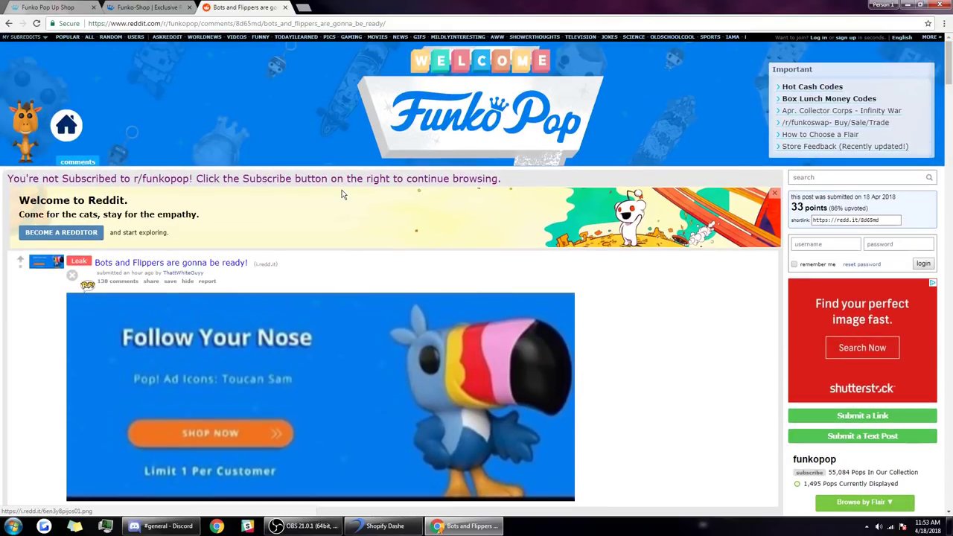
pyautogui.scroll(-2, 342, 190)
pyautogui.scroll(-2, 343, 196)
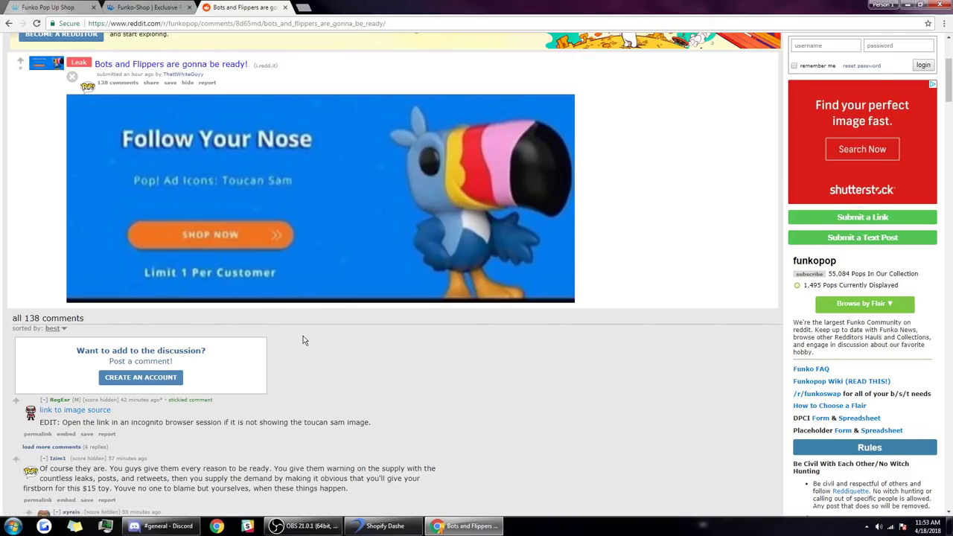
pyautogui.scroll(-3, 303, 339)
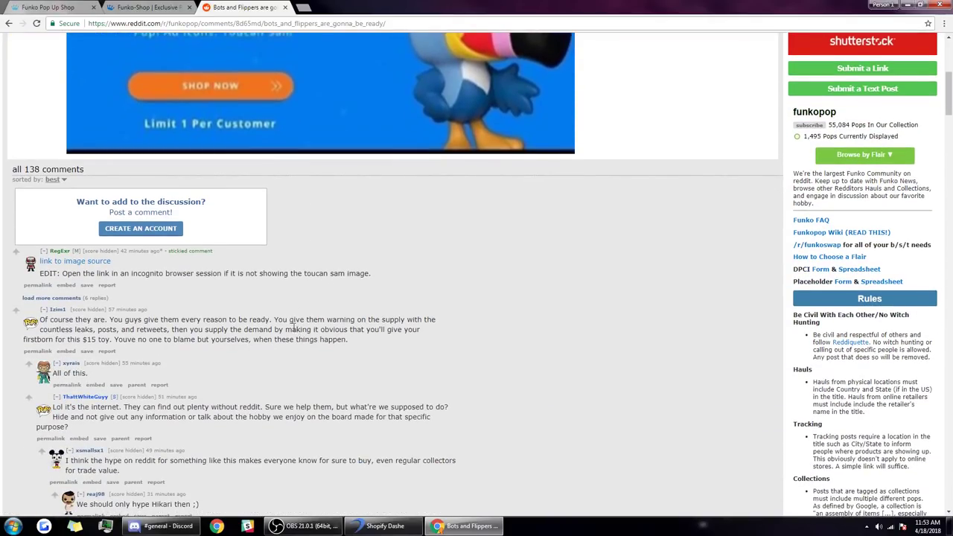
pyautogui.scroll(3, 293, 326)
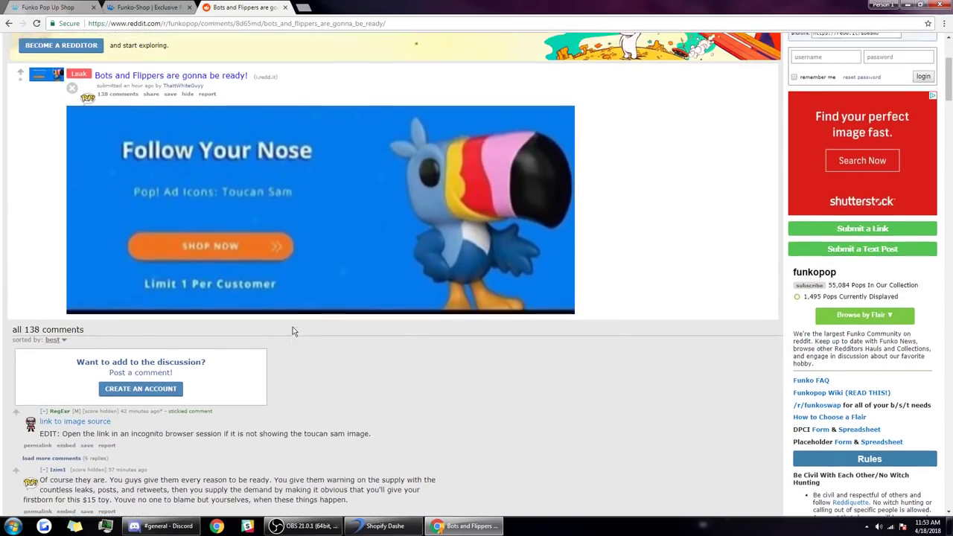
pyautogui.scroll(1, 293, 331)
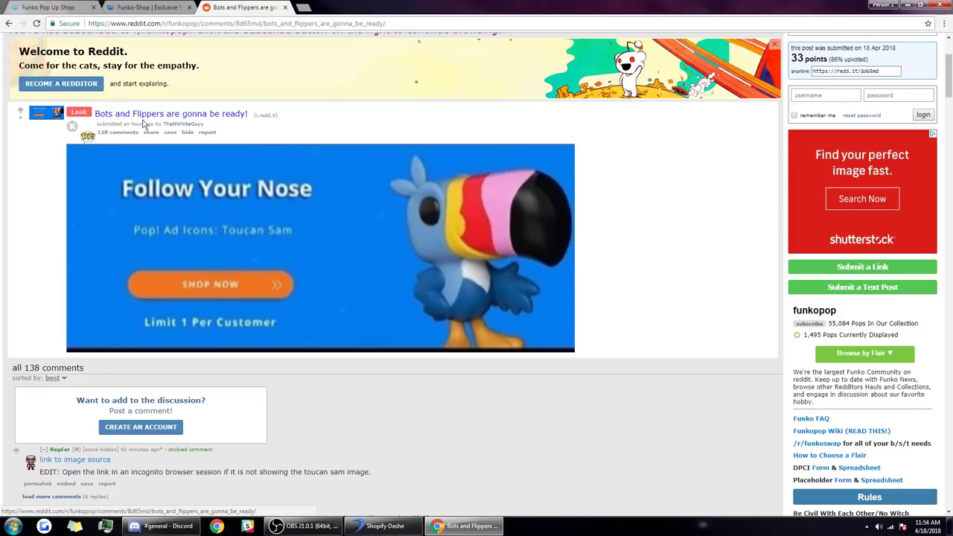
pyautogui.scroll(2, 141, 124)
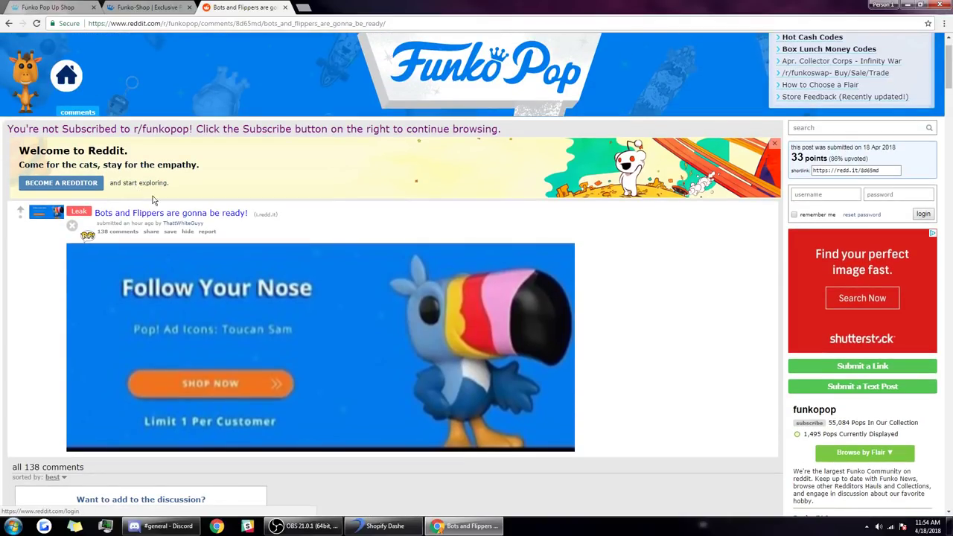
pyautogui.scroll(1, 190, 212)
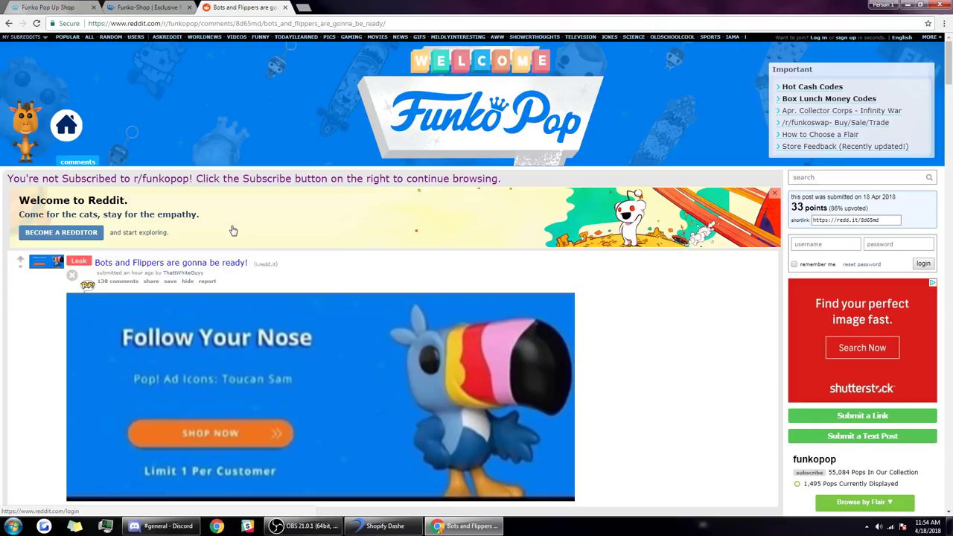
pyautogui.scroll(-1, 233, 231)
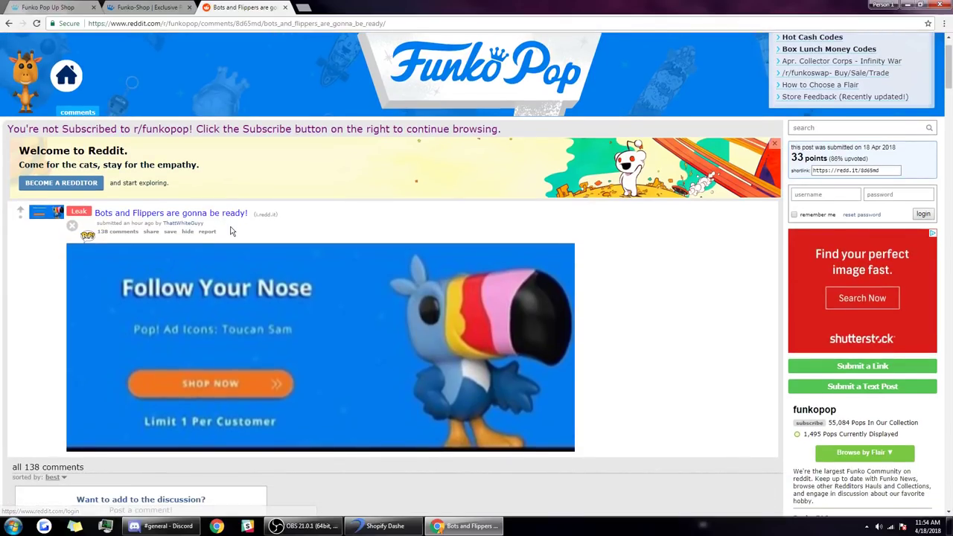
# Read the comment about leaks, posts and retweets driving demand for the $15 toy, then review the Toucan Sam image again
pyautogui.scroll(-5, 121, 244)
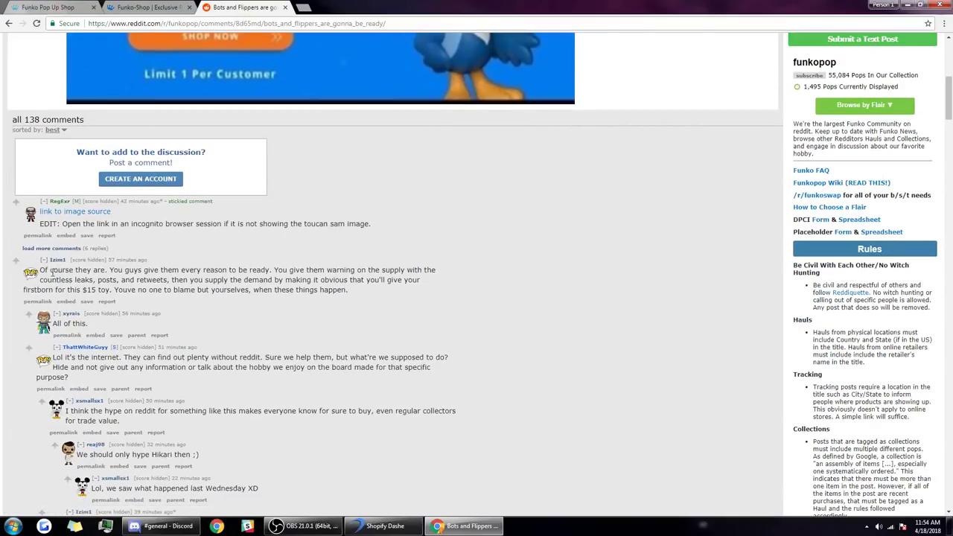
pyautogui.moveTo(41, 271); pyautogui.dragTo(286, 334)
pyautogui.click(298, 340)
pyautogui.scroll(1, 310, 346)
pyautogui.scroll(5, 309, 343)
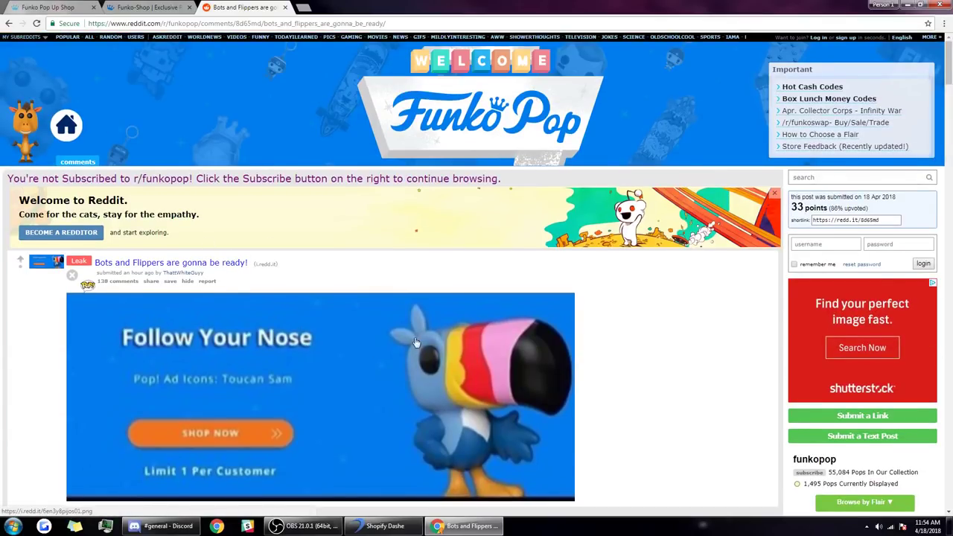
pyautogui.scroll(-2, 400, 330)
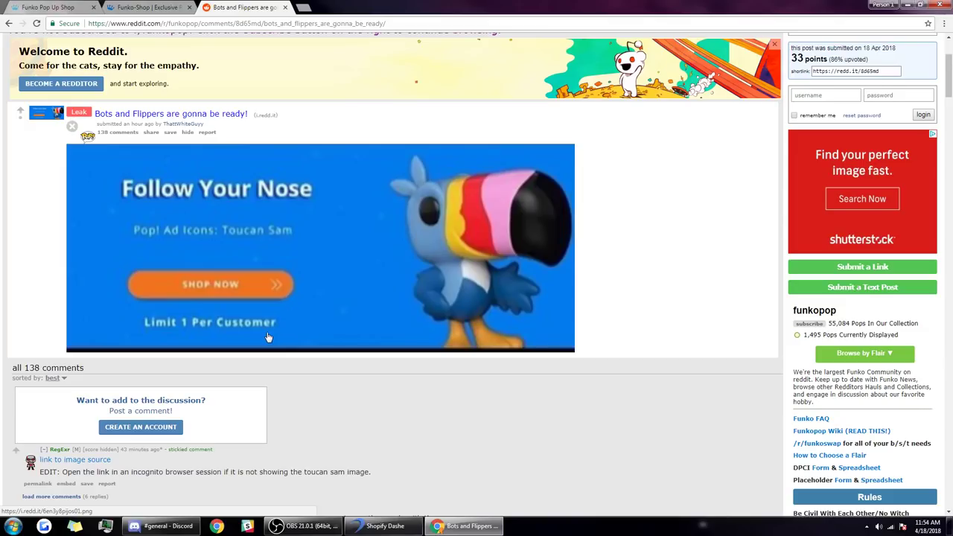
pyautogui.scroll(2, 638, 433)
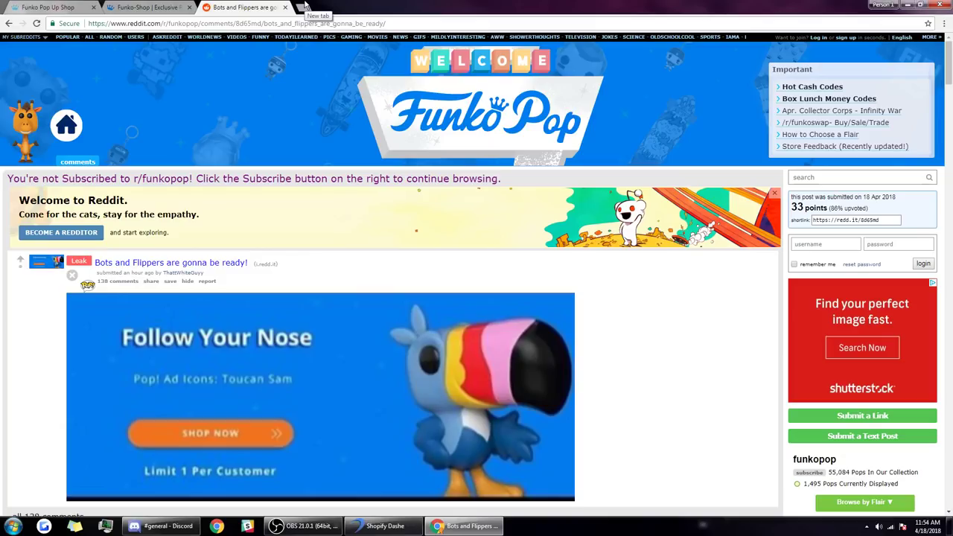
# Search Google for "monitor" in a new tab, then refine the search to "chrome monitor"
pyautogui.click(304, 6)
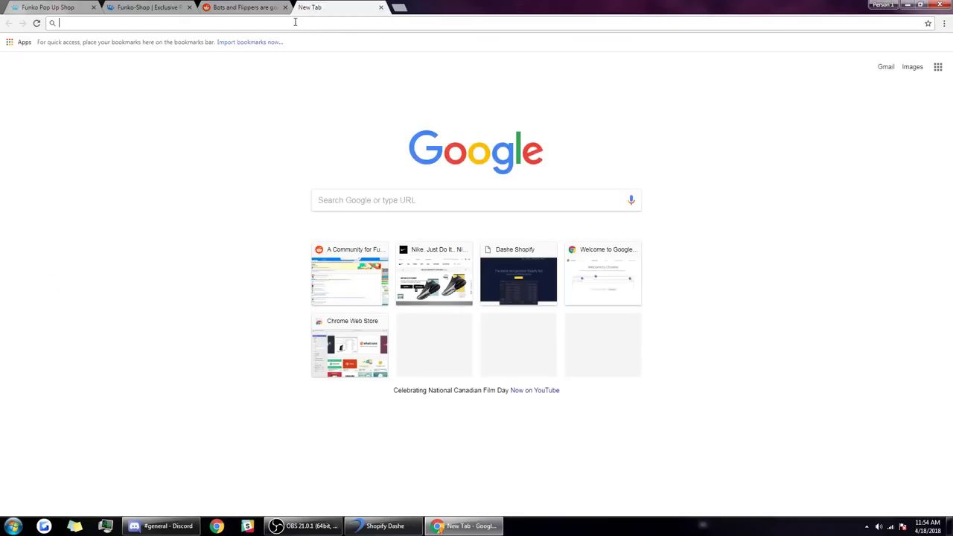
pyautogui.write('monitor')
pyautogui.press('Return')
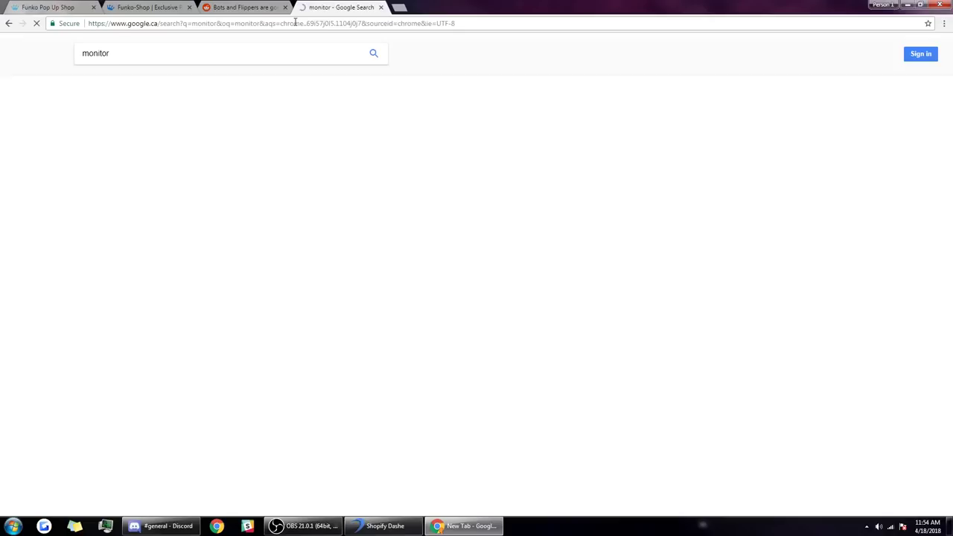
pyautogui.click(201, 48)
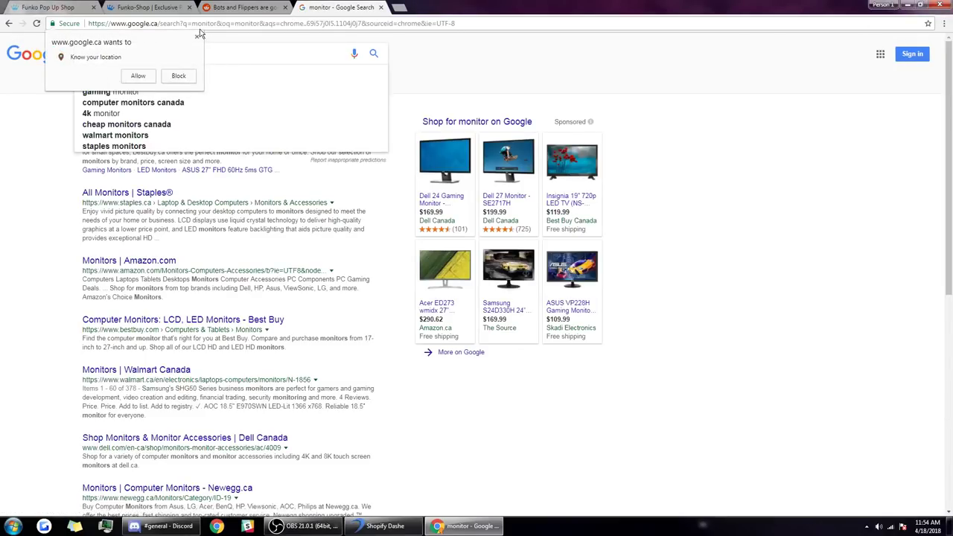
pyautogui.write('chrome m')
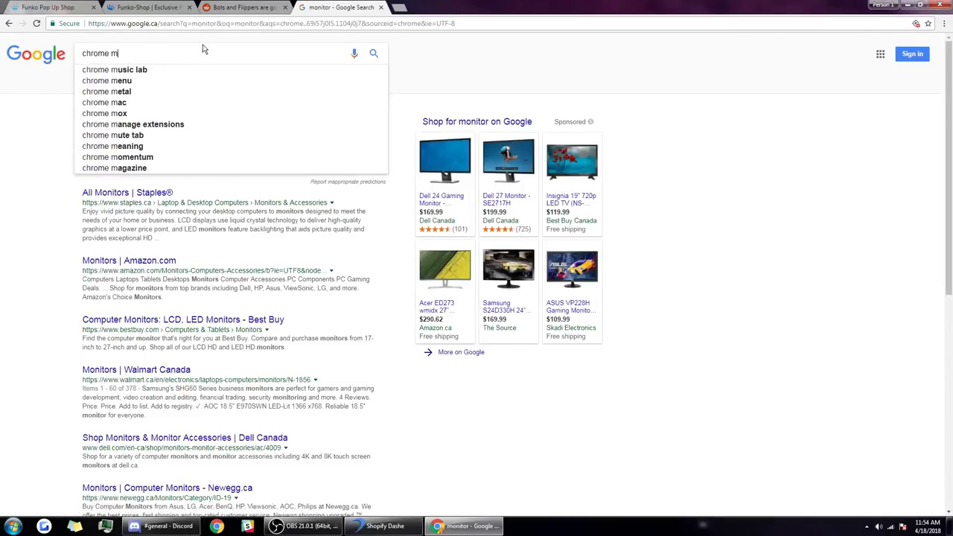
pyautogui.write('onitor')
pyautogui.press('Return')
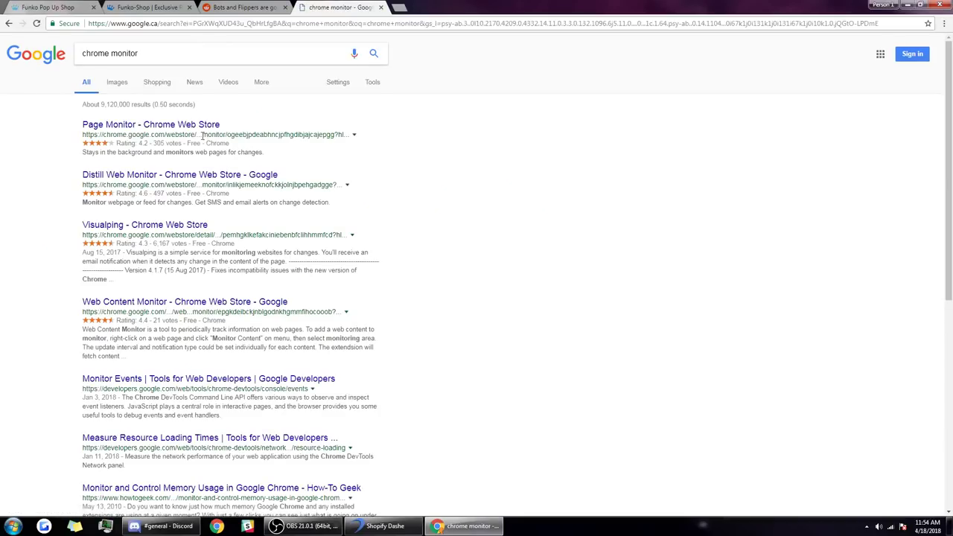
# Open the Page Monitor listing in the Chrome Web Store and add the extension to Chrome
pyautogui.click(188, 125)
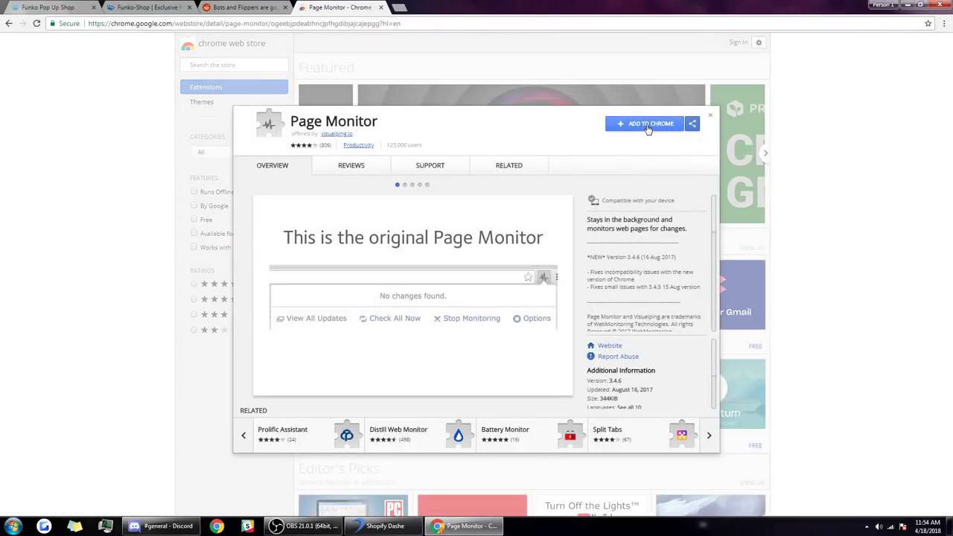
pyautogui.click(648, 127)
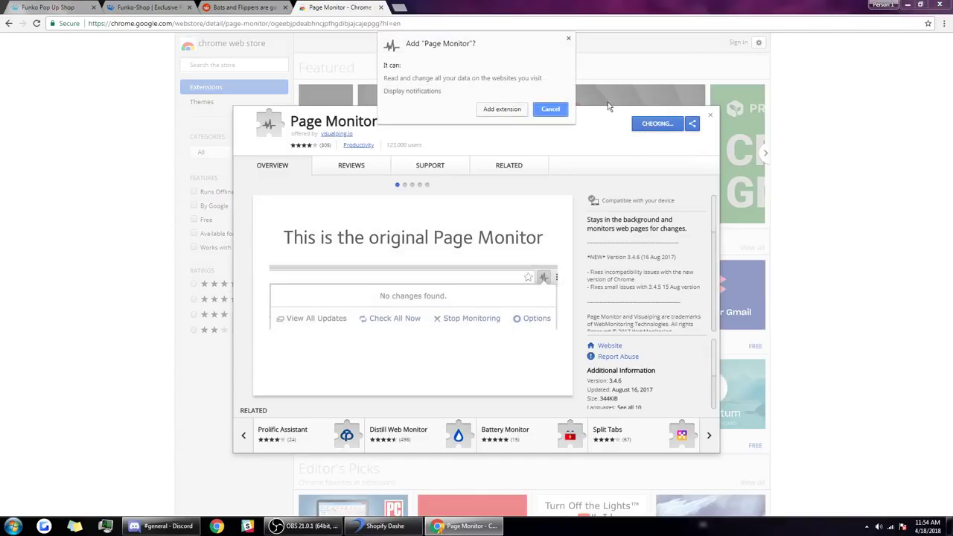
pyautogui.click(502, 109)
pyautogui.click(487, 51)
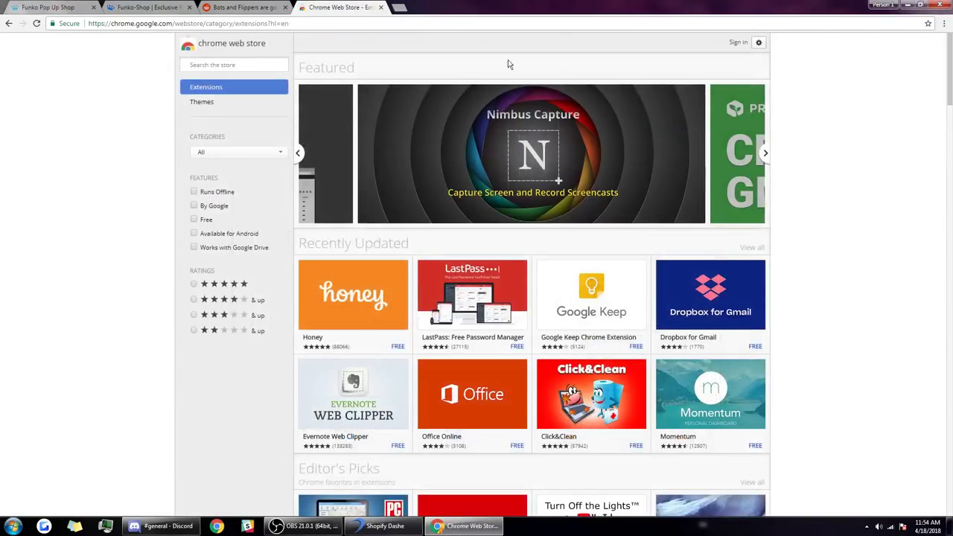
# Open the Funko Pop Up Shop site, funko-shop.com, in a new tab
pyautogui.click(400, 7)
pyautogui.click(375, 6)
pyautogui.click(413, 6)
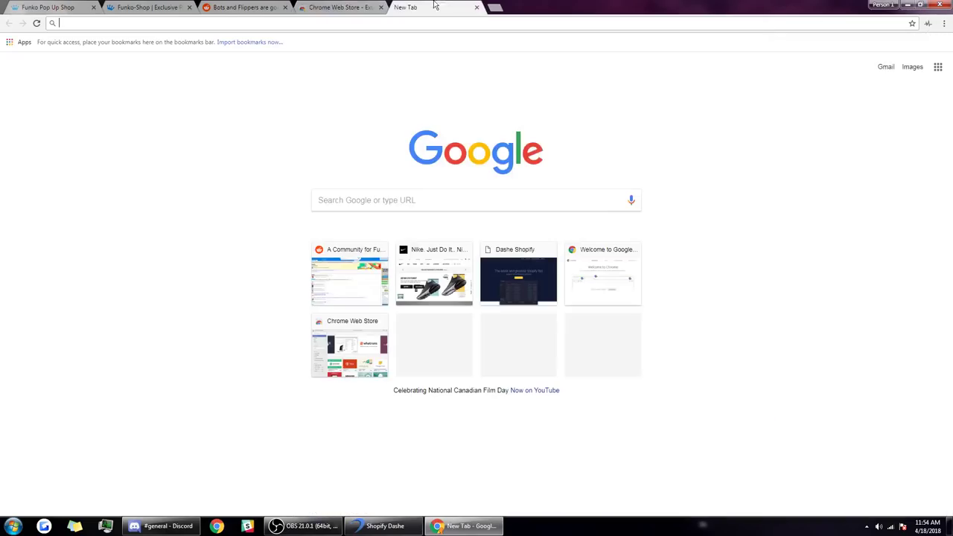
pyautogui.write('funk')
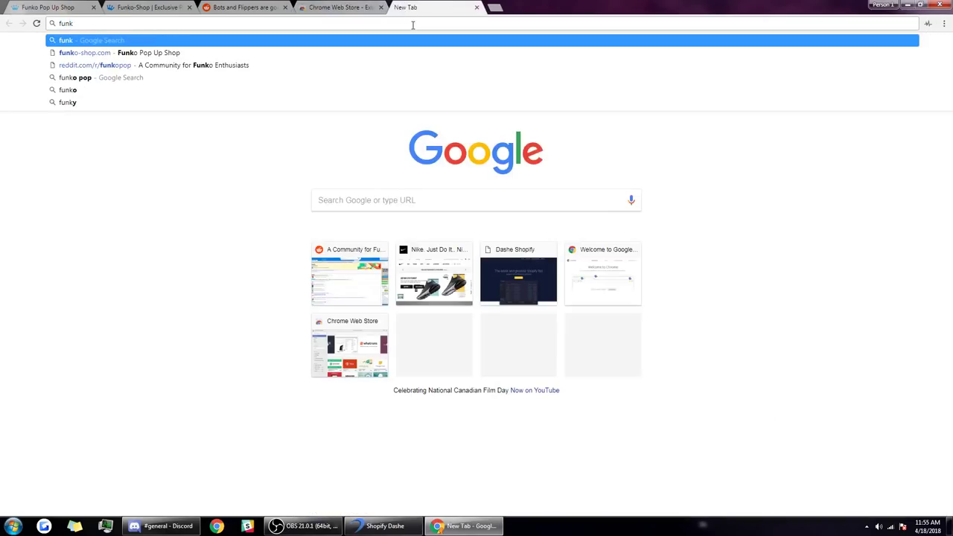
pyautogui.press('Down')
pyautogui.press('Return')
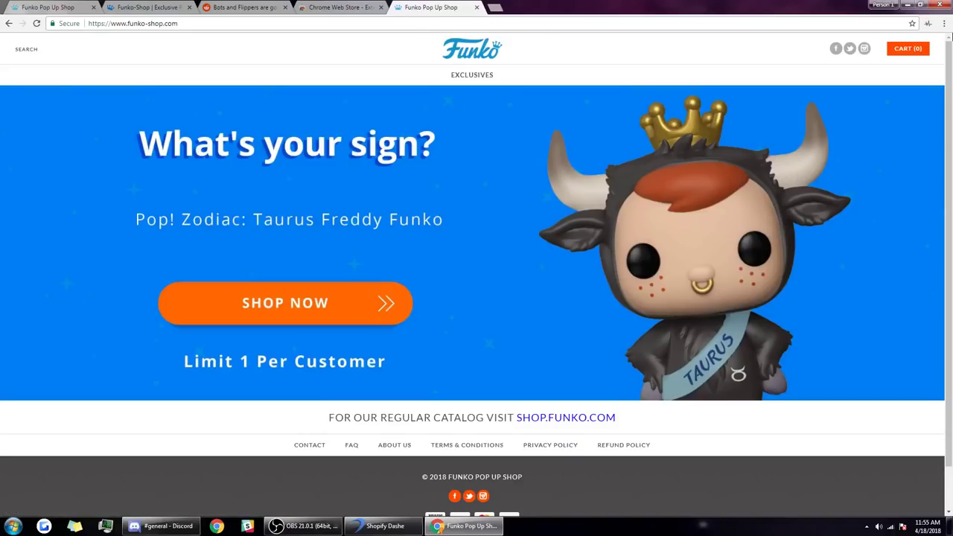
# Monitor the Funko Pop Up Shop page with Page Monitor, using a 7-second check interval and the Chime sound alert
pyautogui.click(929, 25)
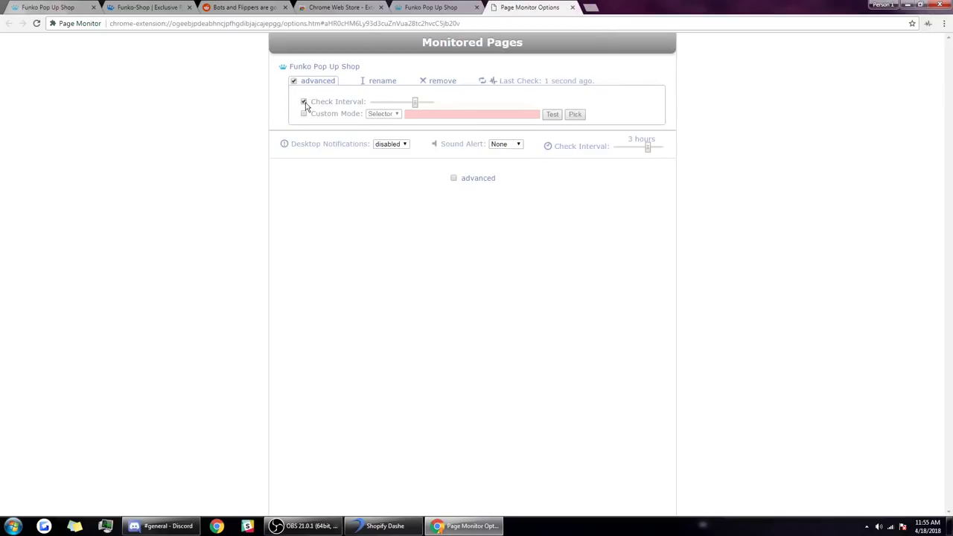
pyautogui.moveTo(384, 104)
pyautogui.mouseDown()
pyautogui.moveTo(367, 102)
pyautogui.moveTo(374, 103)
pyautogui.mouseUp()
pyautogui.click(511, 149)
pyautogui.click(512, 162)
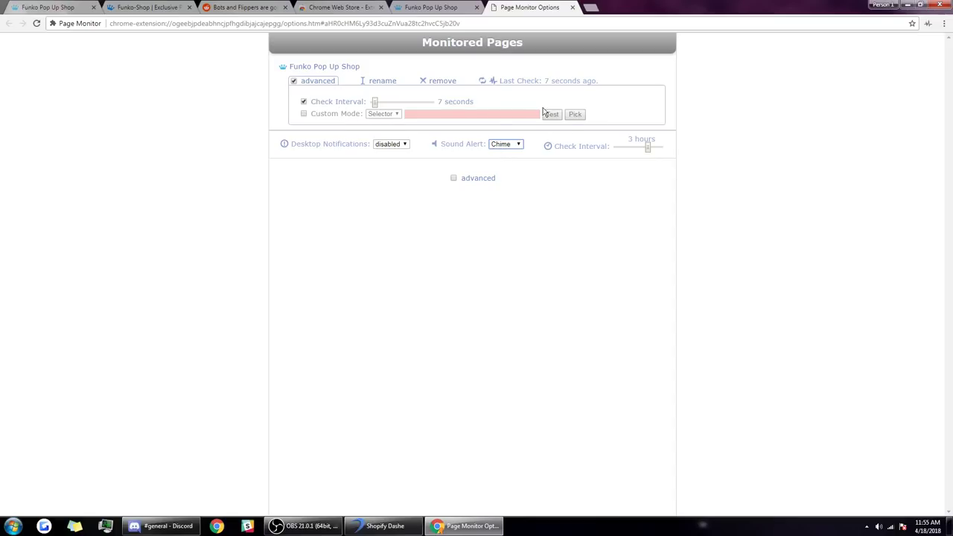
pyautogui.click(483, 80)
# Compare the Funko Pop Up Shop page with its Page Monitor status and last-check time
pyautogui.click(414, 7)
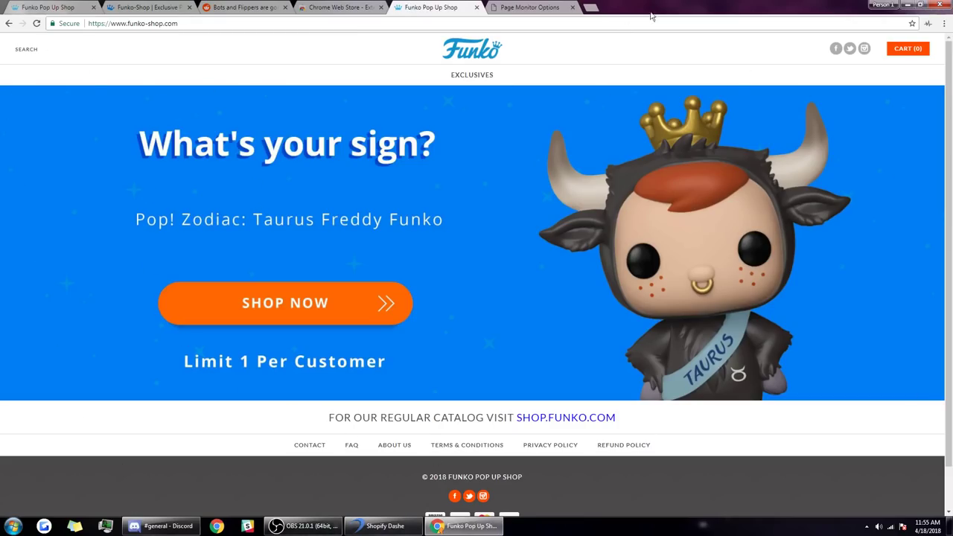
pyautogui.click(534, 7)
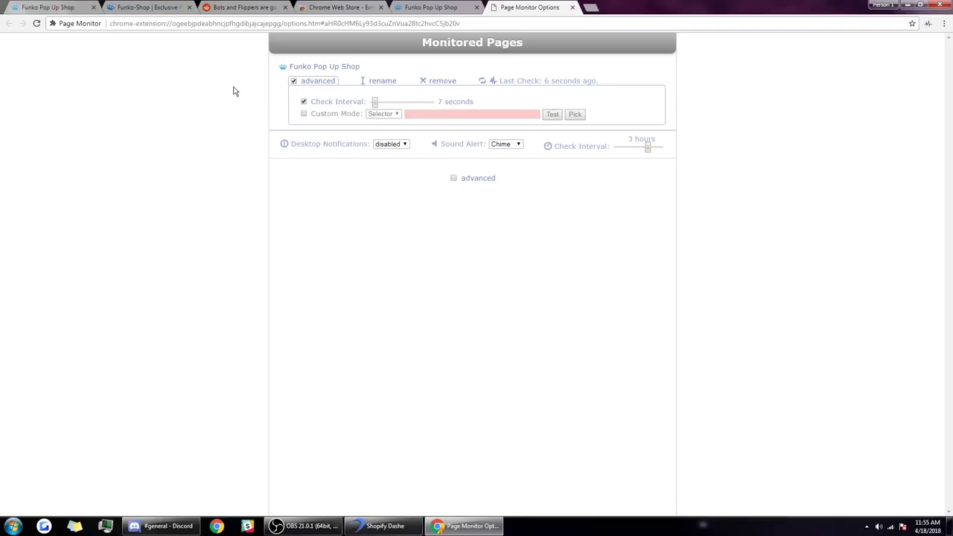
pyautogui.click(426, 7)
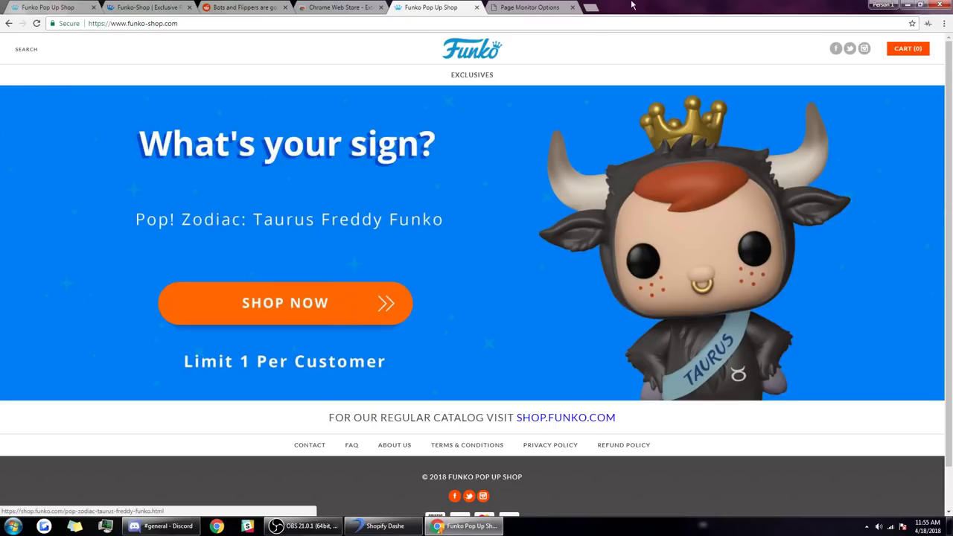
pyautogui.click(928, 24)
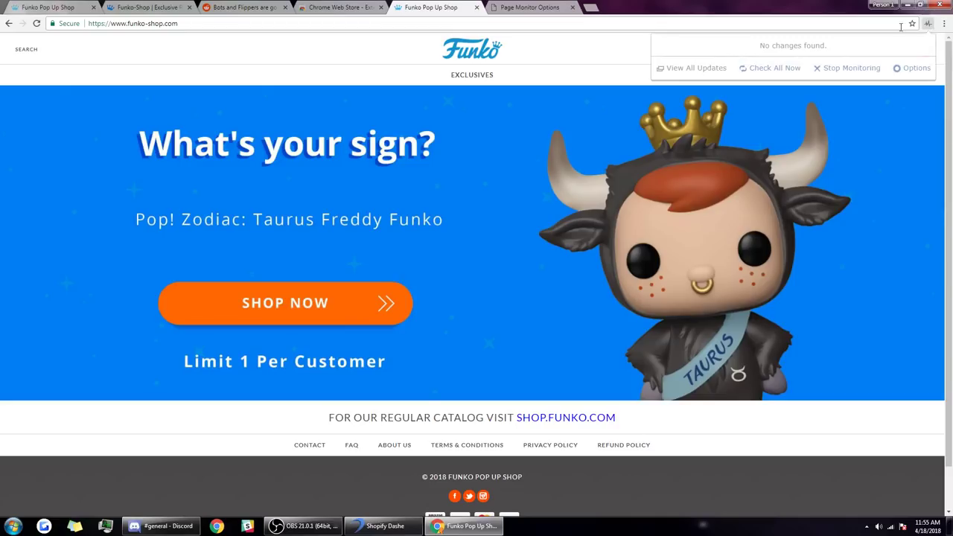
pyautogui.click(503, 7)
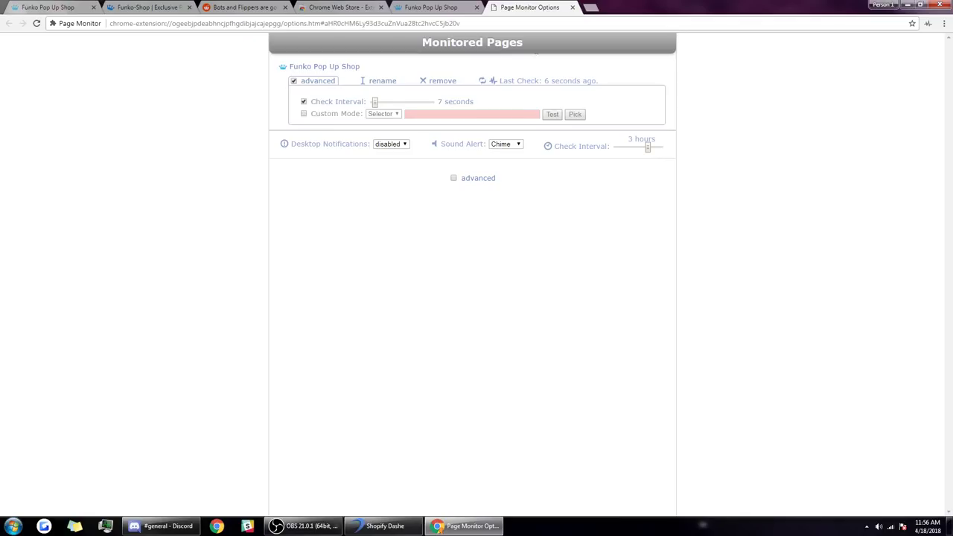
pyautogui.tripleClick(533, 80)
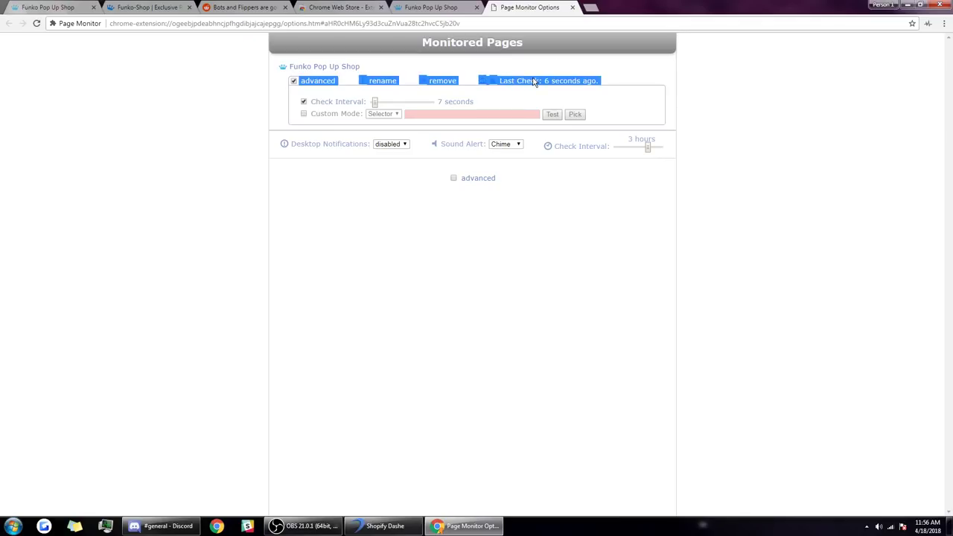
# Search for "auto fill" in a new tab and open the Autofill extension's Chrome Web Store page
pyautogui.click(591, 7)
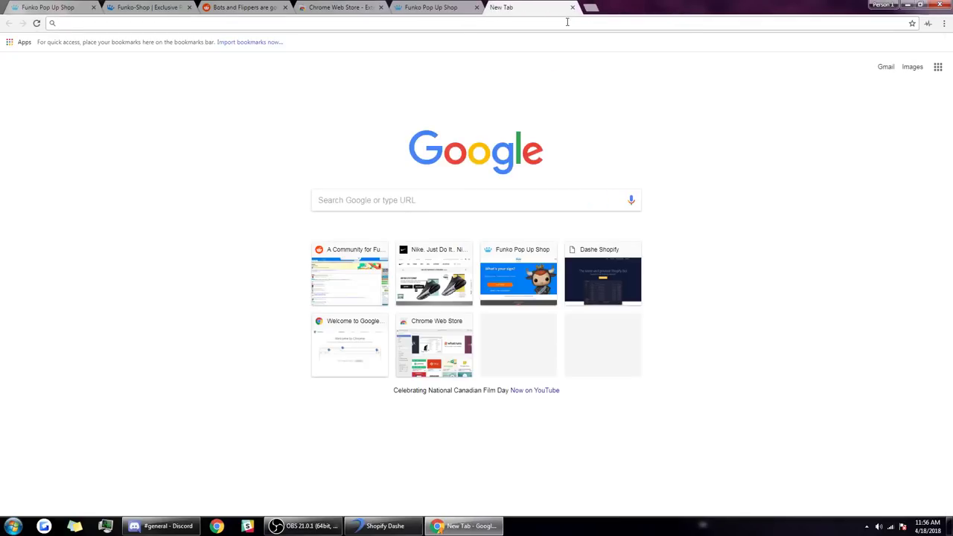
pyautogui.write('auto fill')
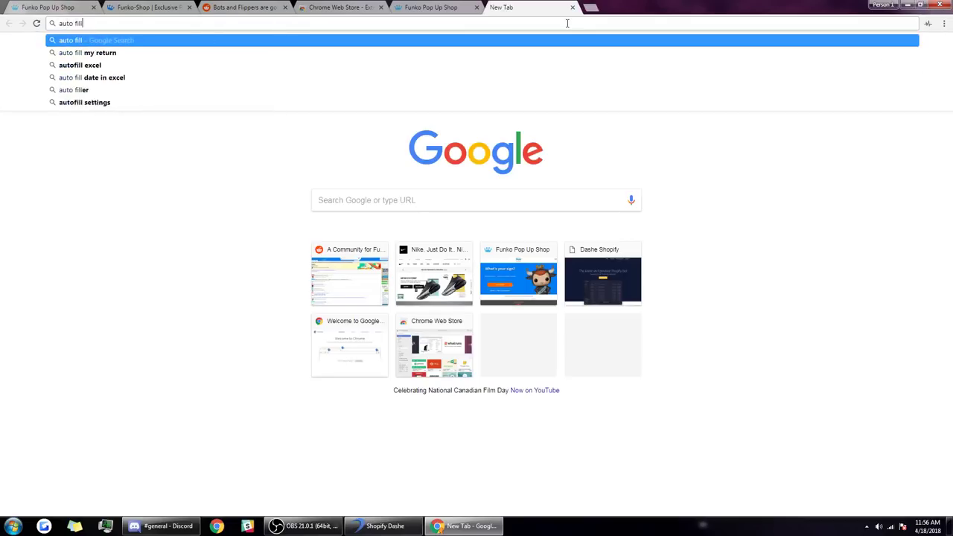
pyautogui.press('Return')
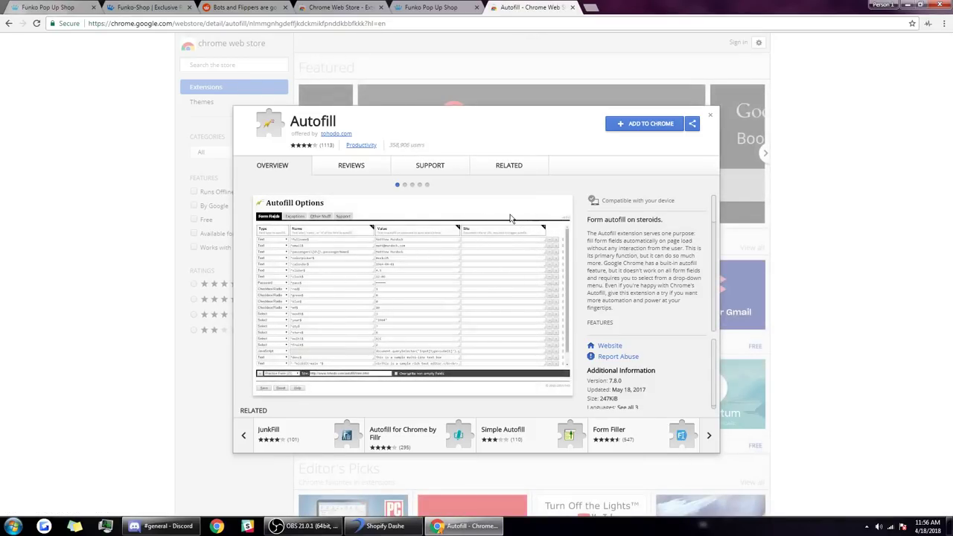
# Look over the Autofill extension's overview and preview images, and close its details
pyautogui.scroll(-5, 631, 274)
pyautogui.scroll(3, 630, 274)
pyautogui.scroll(3, 625, 275)
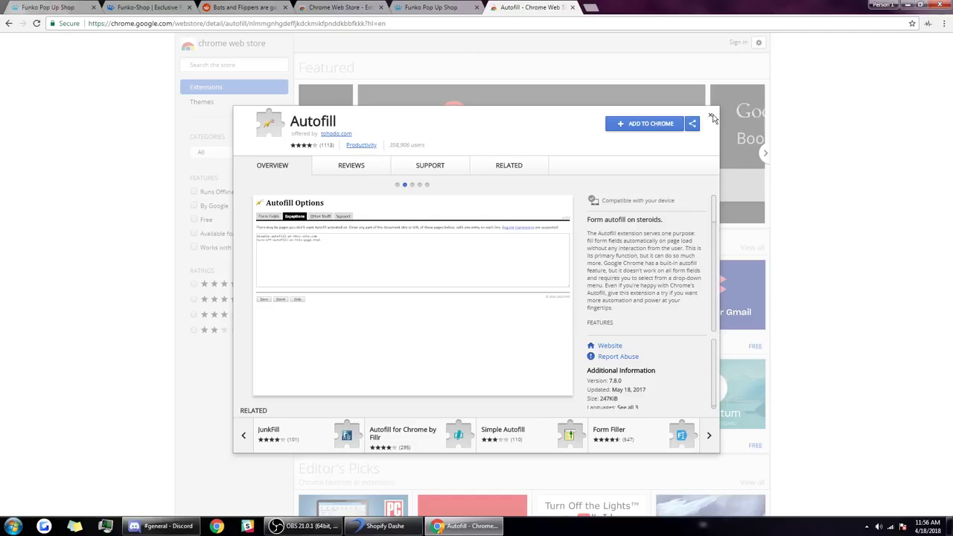
pyautogui.click(712, 119)
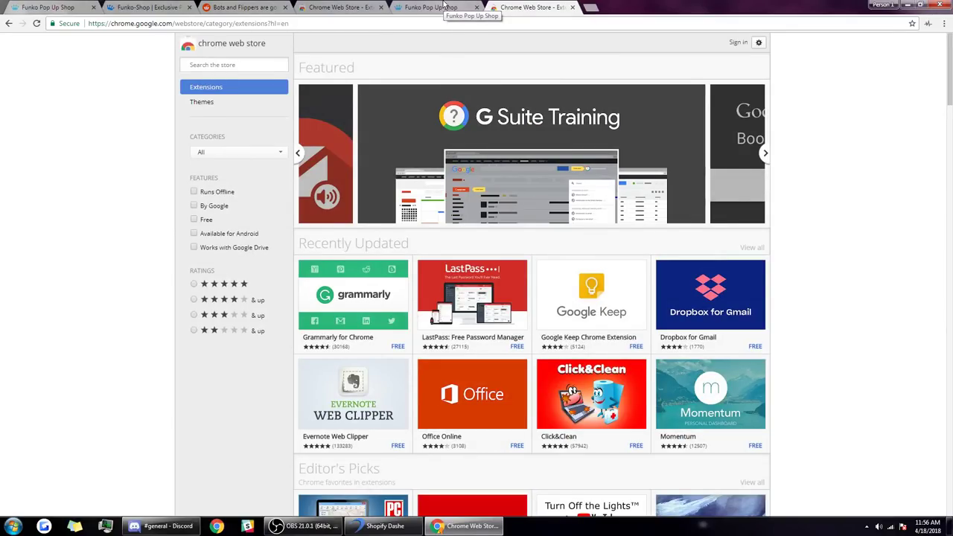
pyautogui.click(431, 6)
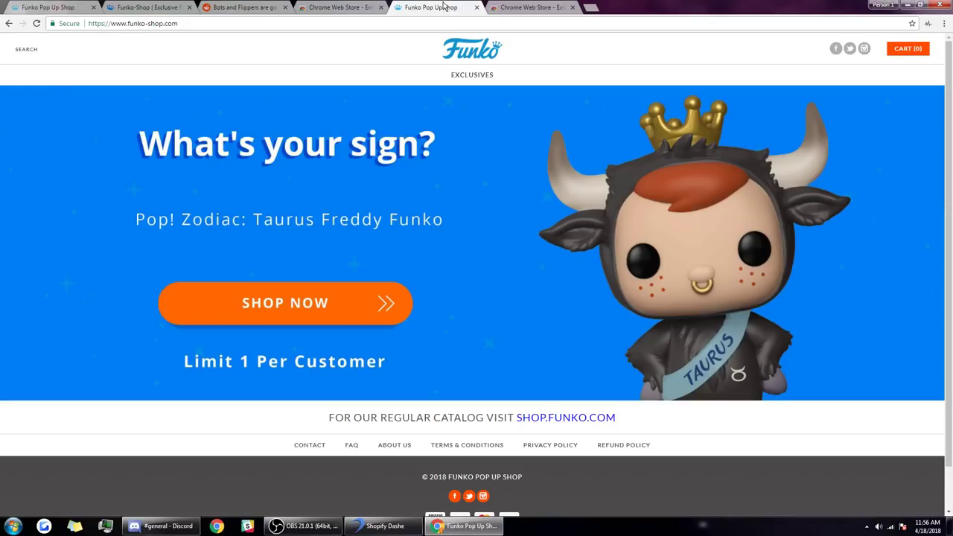
pyautogui.click(541, 8)
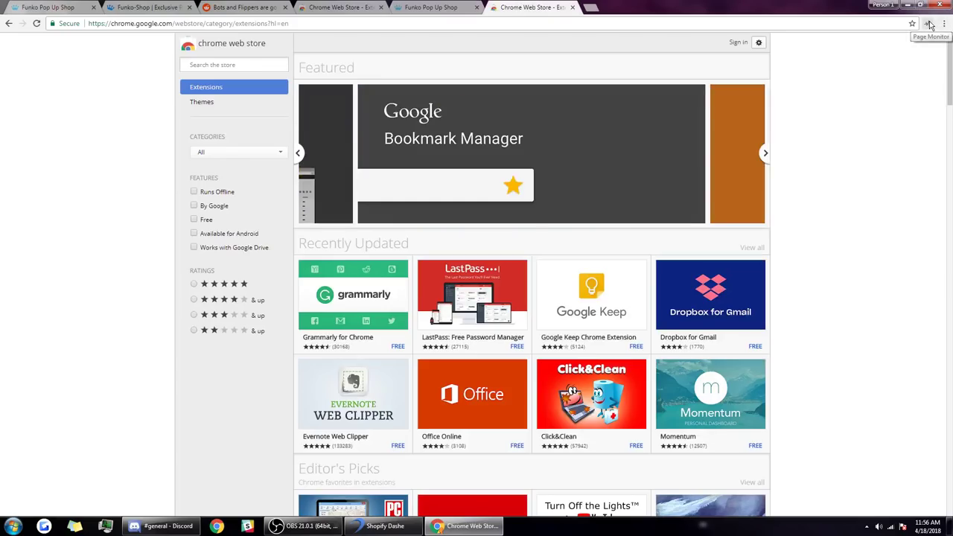
pyautogui.hotkey('ctrl', 'shift', 'pageup')
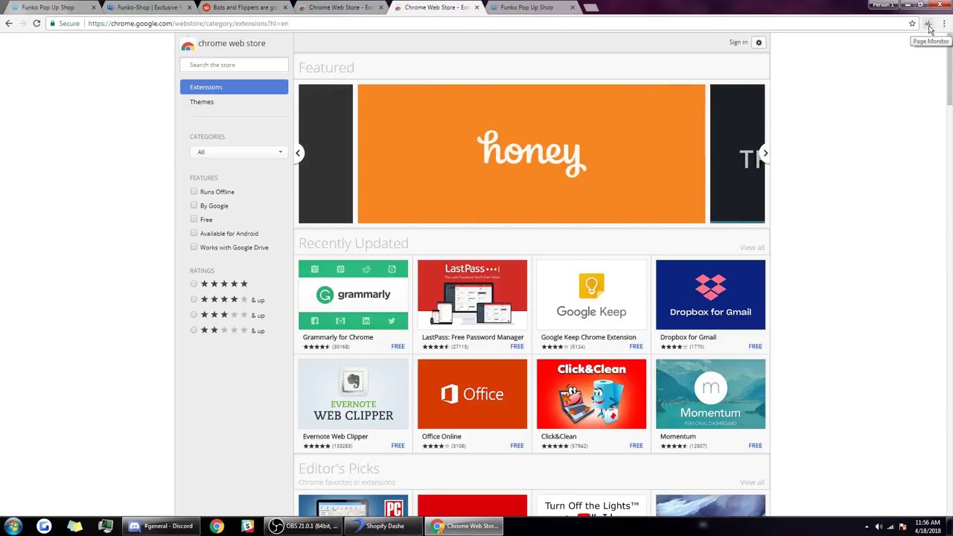
pyautogui.moveTo(551, 8); pyautogui.dragTo(380, 4)
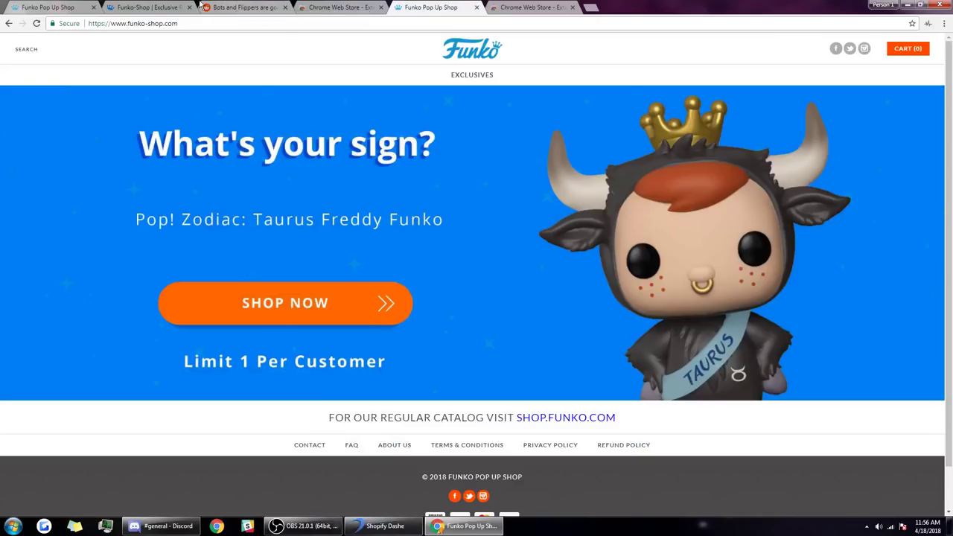
pyautogui.click(254, 6)
pyautogui.click(347, 7)
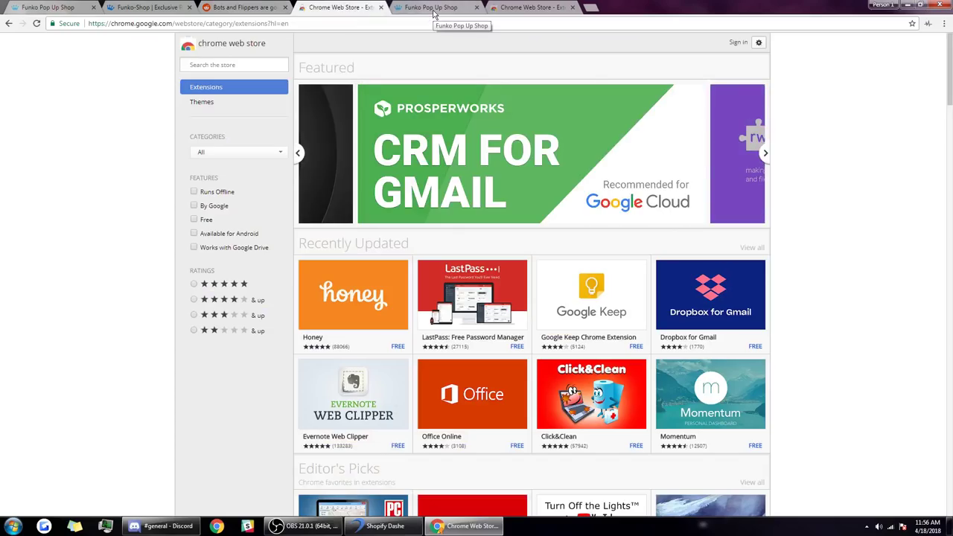
pyautogui.click(433, 9)
pyautogui.click(315, 11)
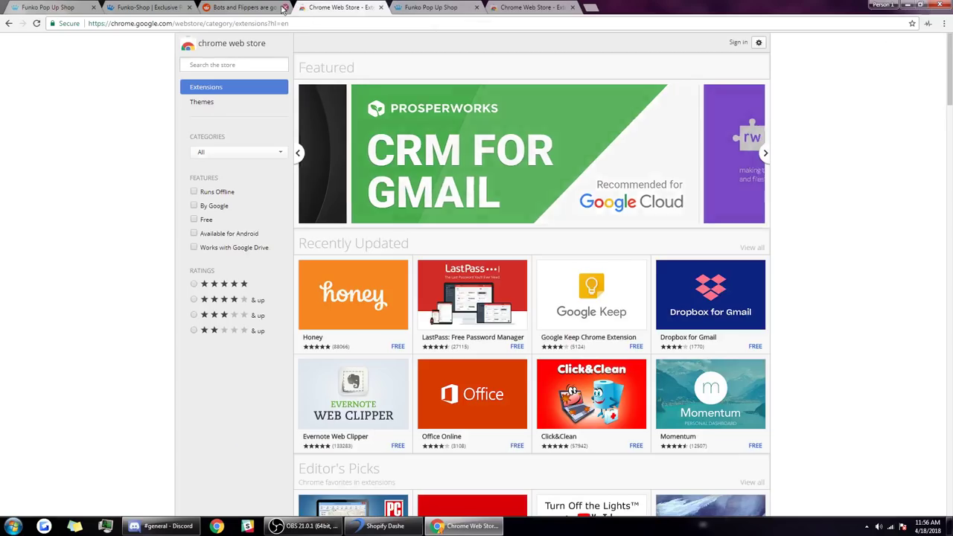
pyautogui.click(237, 6)
pyautogui.click(168, 7)
# Switch to Shopify Dashe and delete all the FunkoShop tasks, 09 to 16, individually from the task list
pyautogui.click(380, 527)
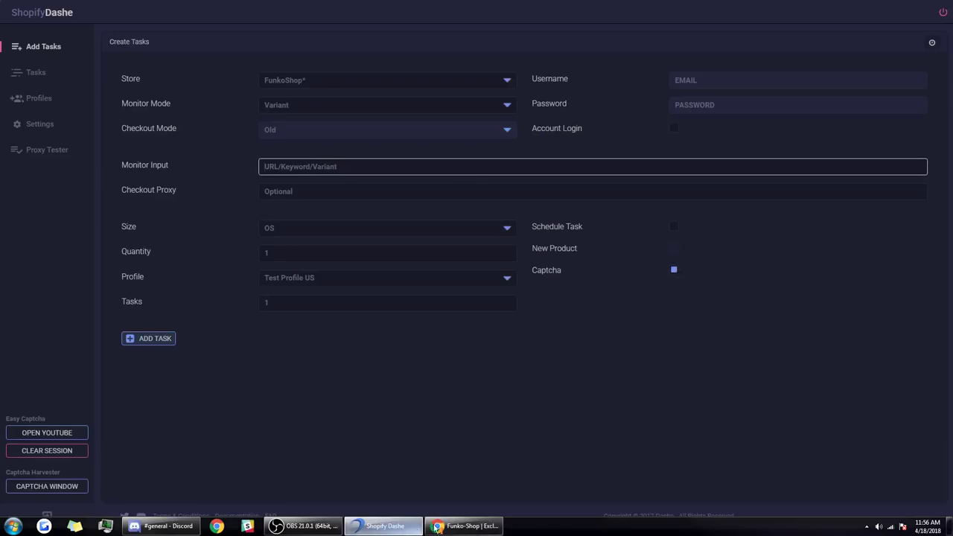
pyautogui.click(31, 98)
pyautogui.click(39, 74)
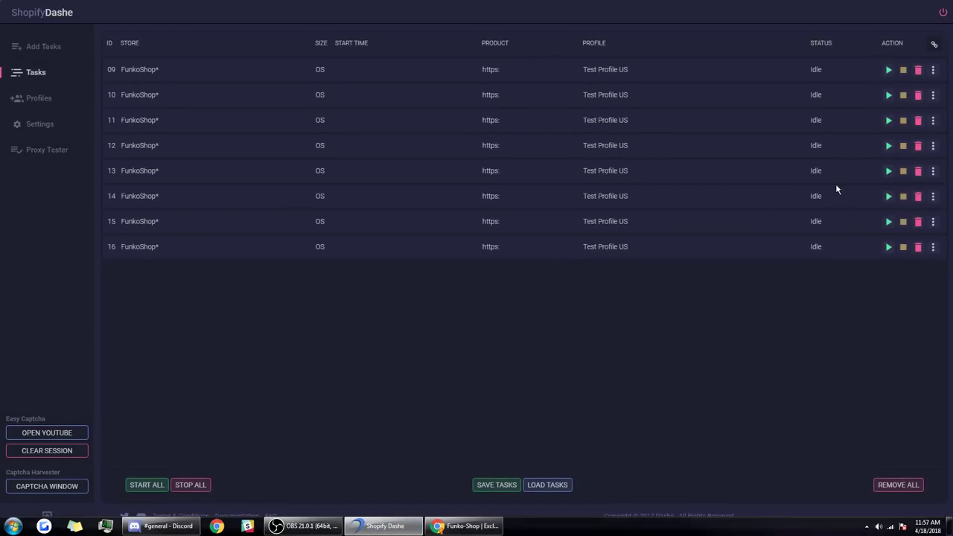
pyautogui.click(918, 247)
pyautogui.click(918, 221)
pyautogui.click(919, 196)
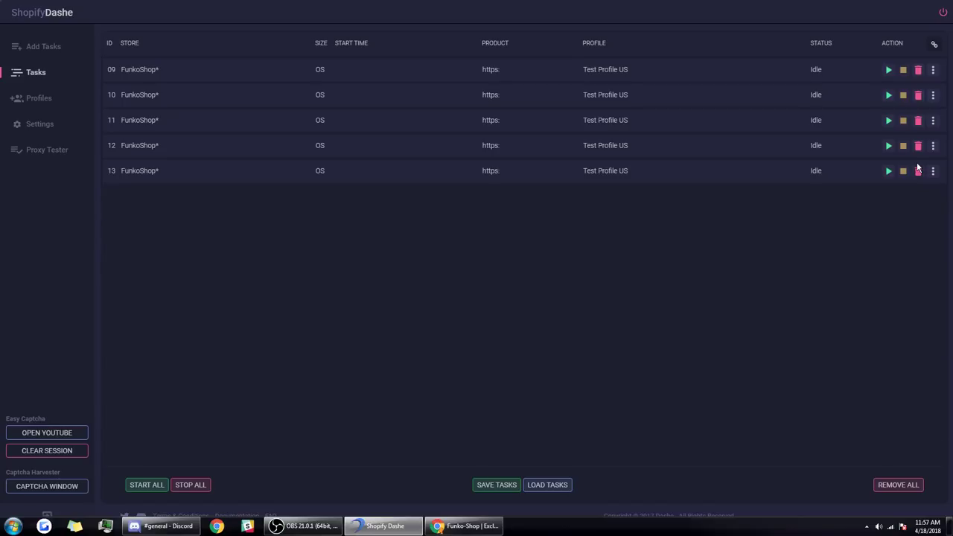
pyautogui.click(919, 170)
pyautogui.click(918, 146)
pyautogui.click(918, 121)
pyautogui.click(918, 95)
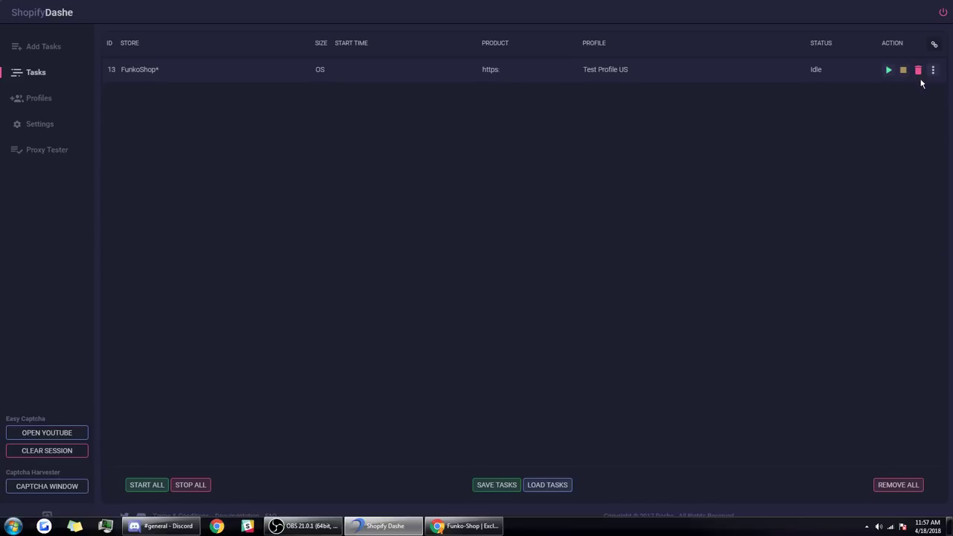
pyautogui.click(919, 71)
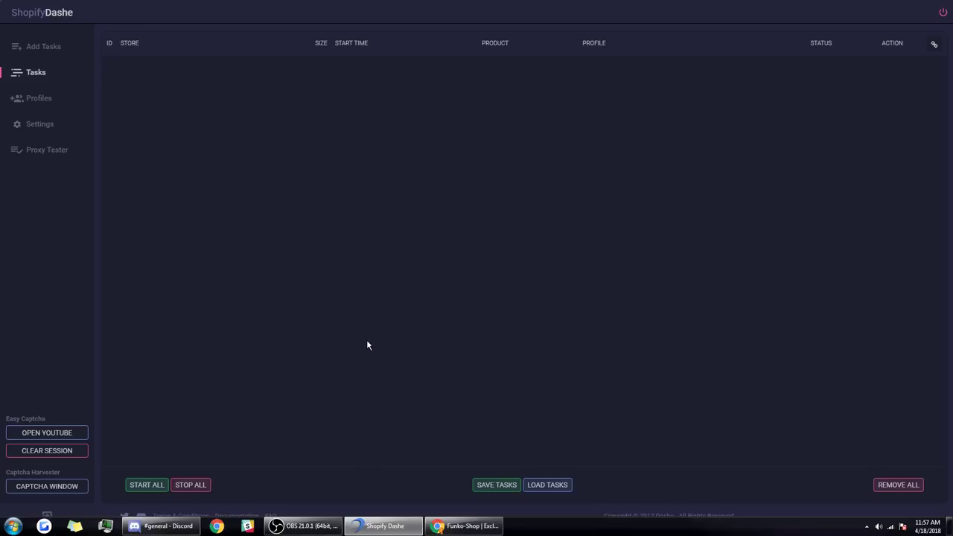
pyautogui.click(305, 526)
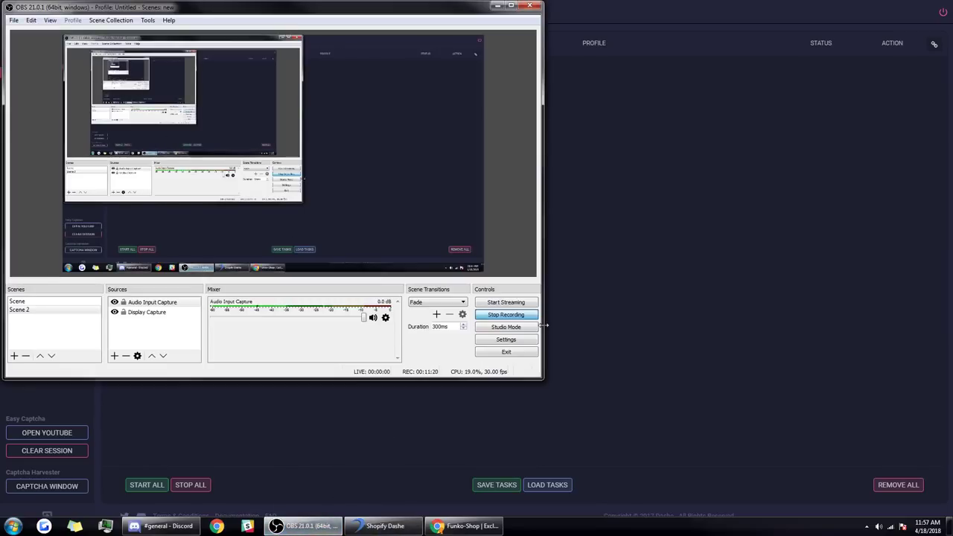